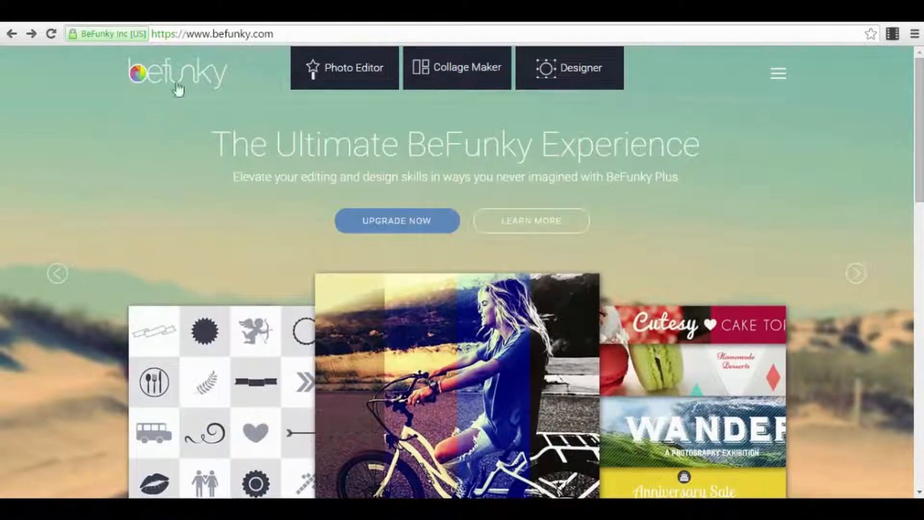
- Open BeFunky's Photo Editor and pick the smiling woman sample photo
{"action": "left_click_drag", "start_coordinate": [292, 37], "coordinate": [140, 57]}
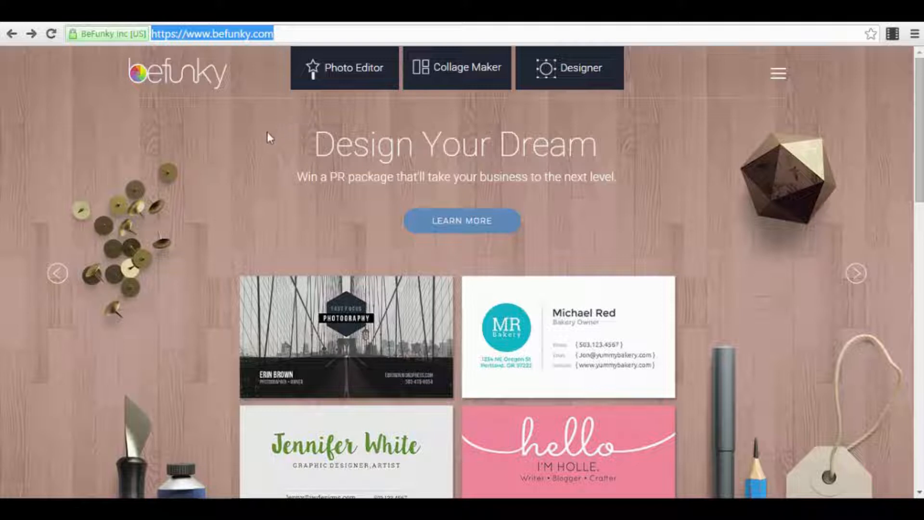
{"action": "left_click", "coordinate": [340, 81]}
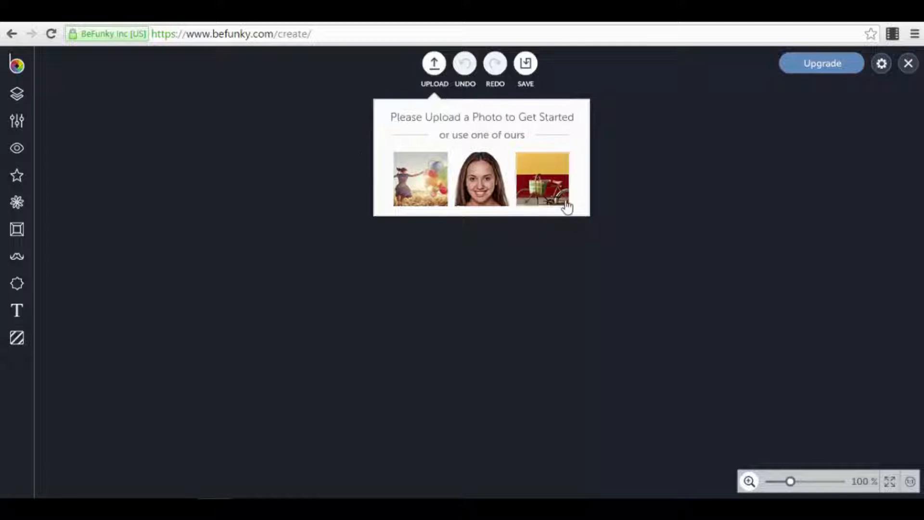
{"action": "left_click", "coordinate": [487, 180]}
- Load the sample portrait onto the canvas and show its Layer Manager
{"action": "left_click", "coordinate": [480, 185]}
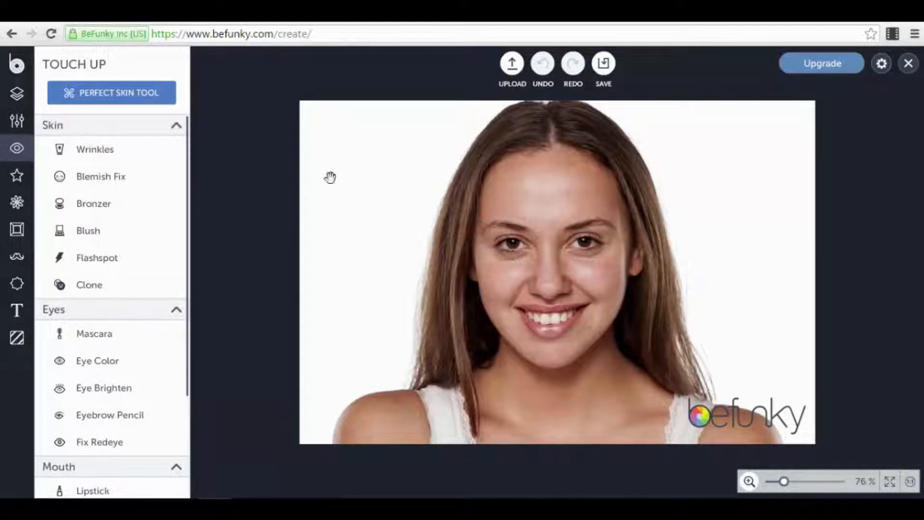
{"action": "left_click", "coordinate": [14, 101]}
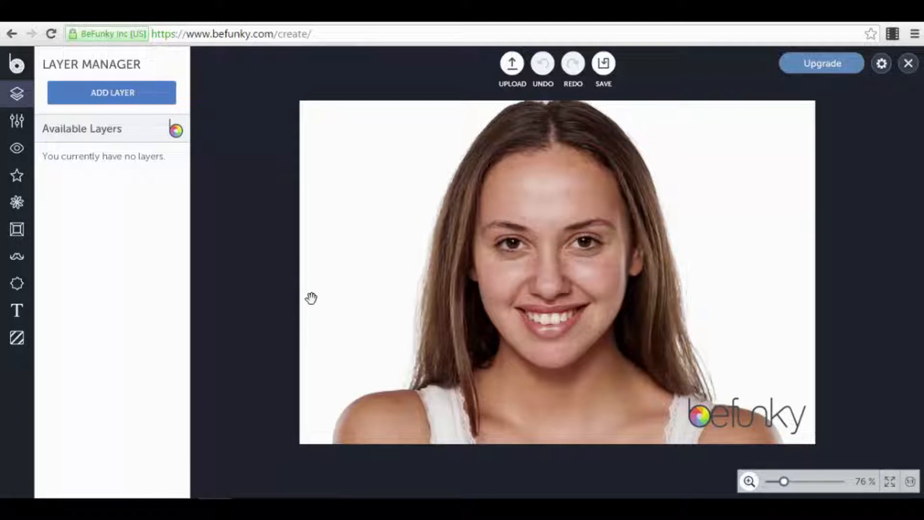
- Add the green 554ENGHFBXBKV image as a layer and move it up the photo
{"action": "left_click", "coordinate": [107, 96]}
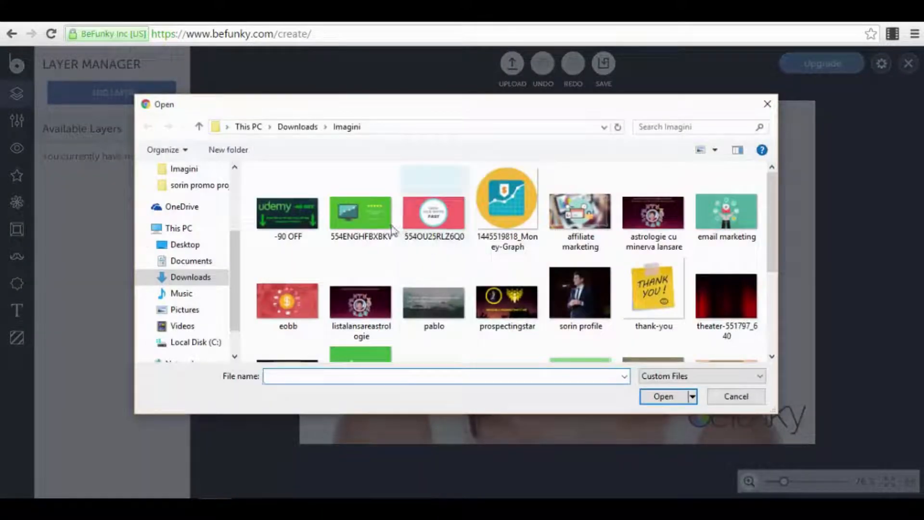
{"action": "left_click", "coordinate": [381, 220]}
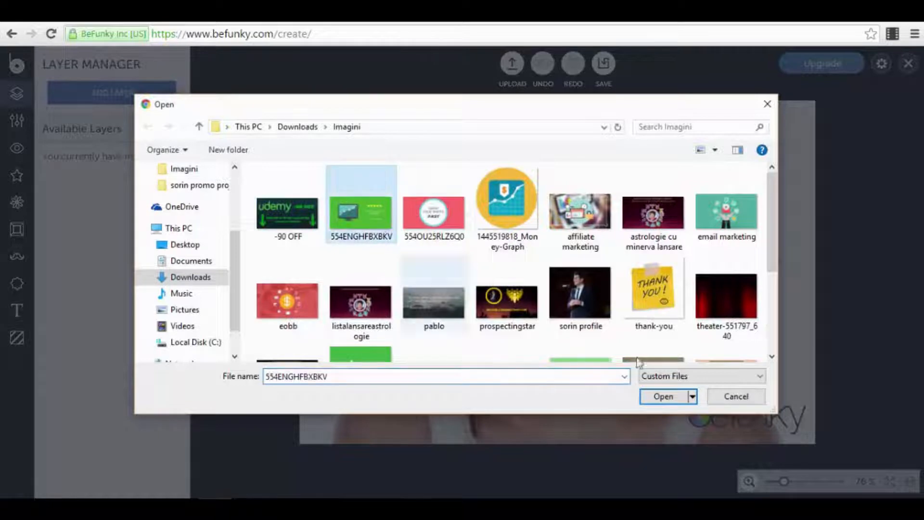
{"action": "left_click", "coordinate": [667, 399]}
{"action": "left_click_drag", "start_coordinate": [522, 335], "coordinate": [580, 304]}
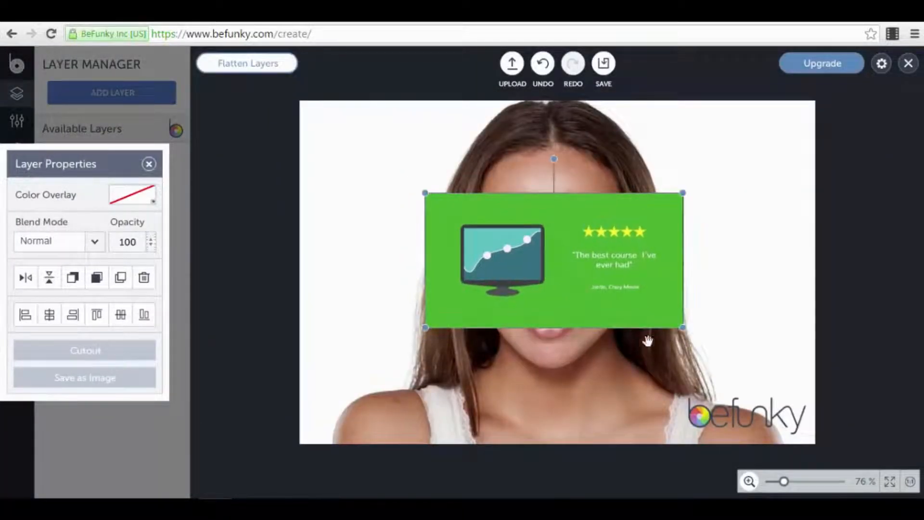
- Give the layer a red Color Overlay and position it at the photo's upper-left
{"action": "left_click", "coordinate": [145, 207]}
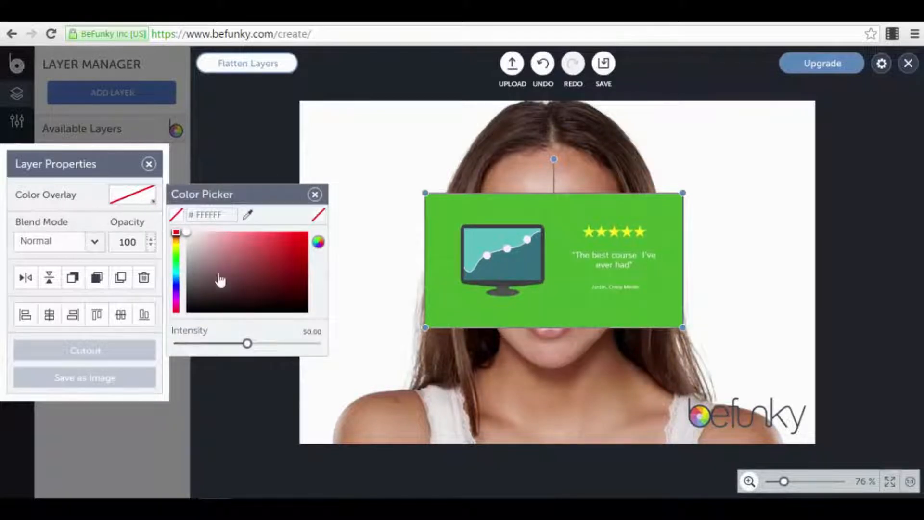
{"action": "left_click_drag", "start_coordinate": [303, 245], "coordinate": [301, 235]}
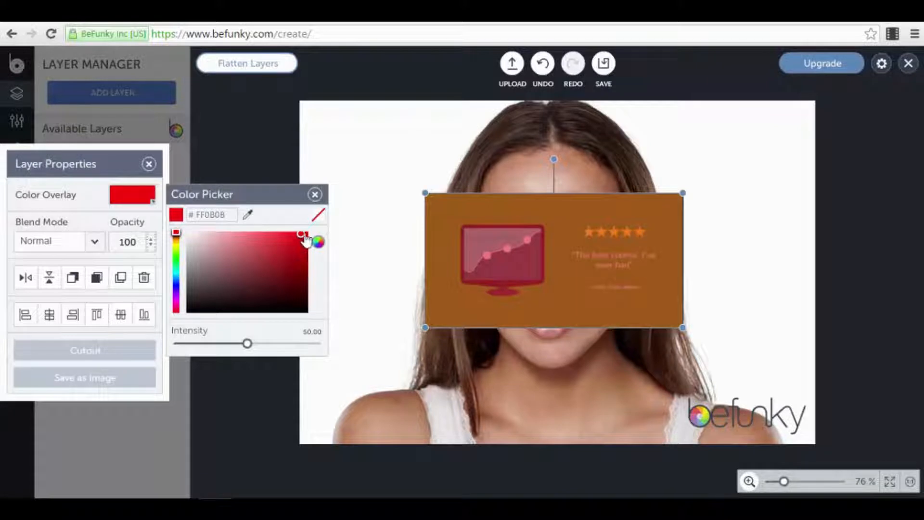
{"action": "left_click", "coordinate": [314, 194]}
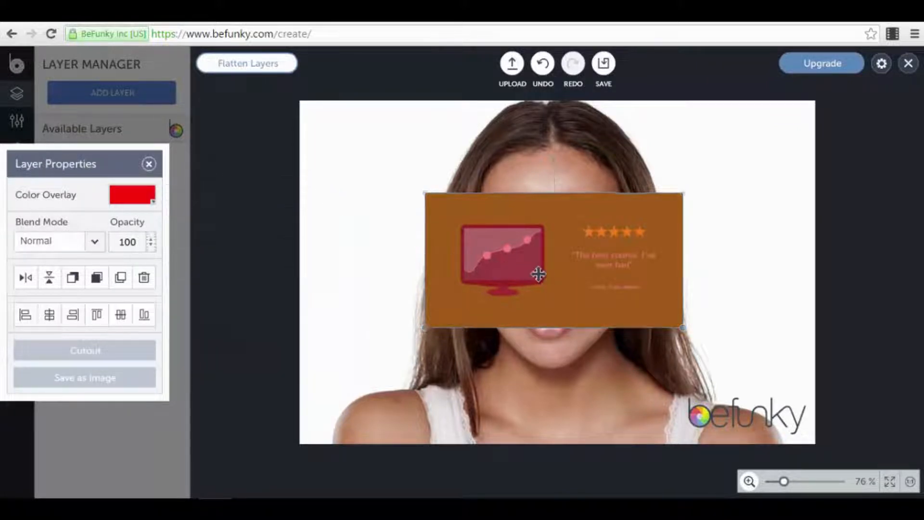
{"action": "left_click_drag", "start_coordinate": [537, 270], "coordinate": [412, 184]}
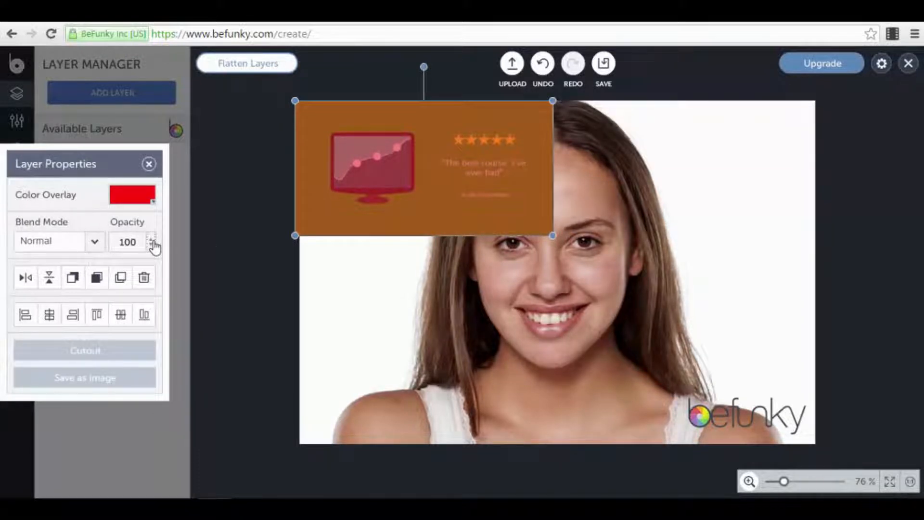
{"action": "left_click_drag", "start_coordinate": [461, 186], "coordinate": [469, 188]}
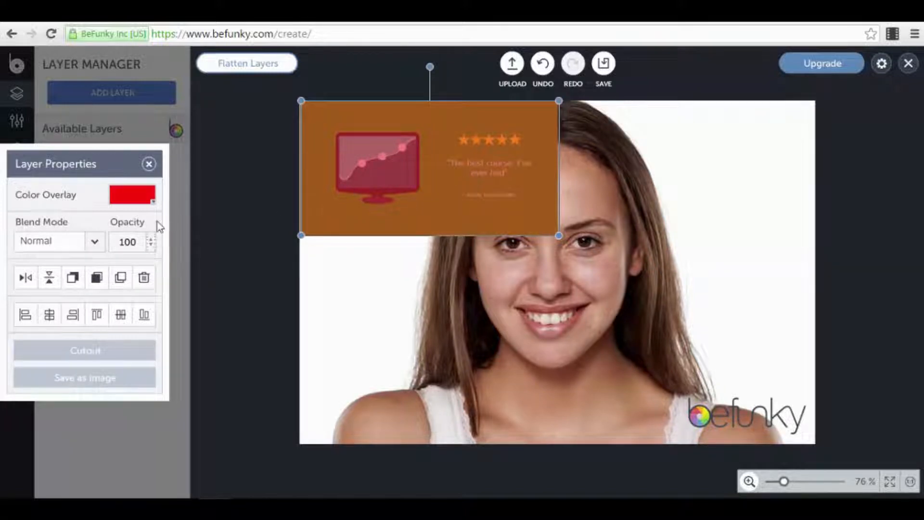
- Lower the layer's opacity to about 60, move it onto the face, then delete it
{"action": "left_click", "coordinate": [151, 245]}
{"action": "left_click", "coordinate": [150, 245]}
{"action": "left_click_drag", "start_coordinate": [151, 244], "coordinate": [152, 239]}
{"action": "left_click", "coordinate": [151, 238]}
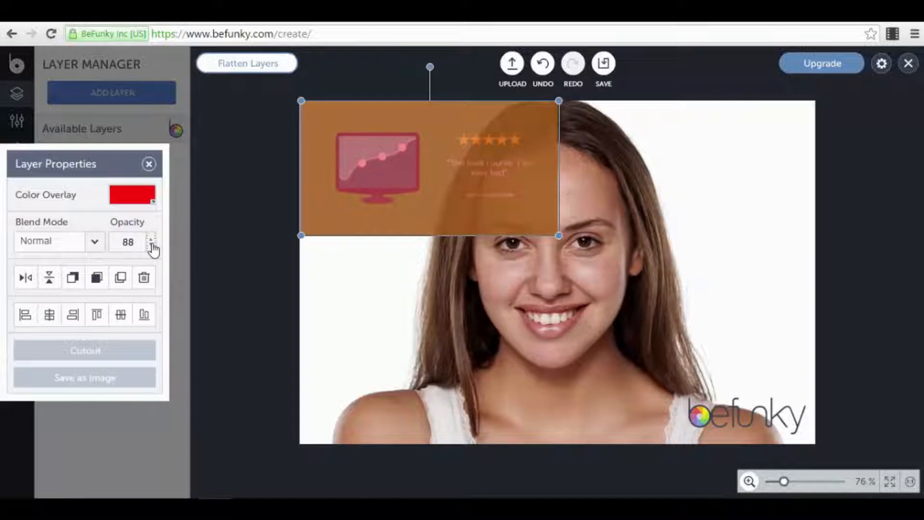
{"action": "left_click_drag", "start_coordinate": [151, 245], "coordinate": [151, 247]}
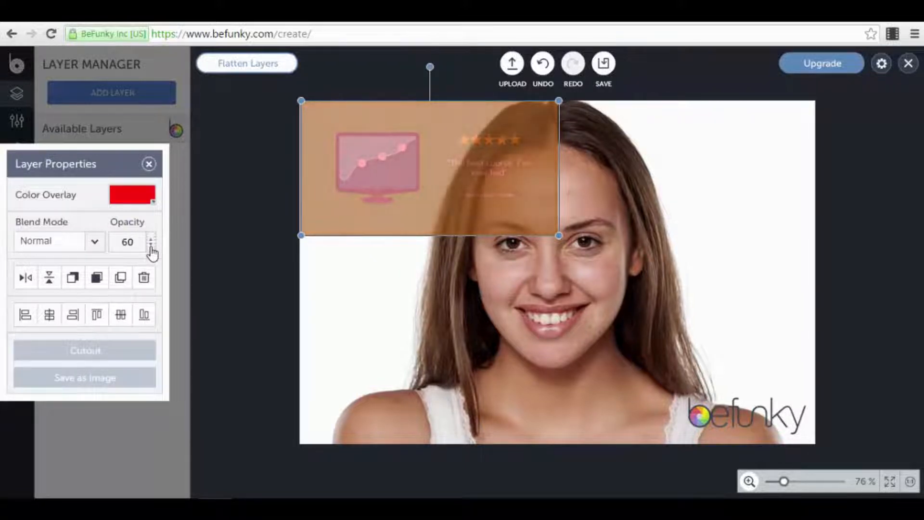
{"action": "left_click_drag", "start_coordinate": [480, 174], "coordinate": [545, 254]}
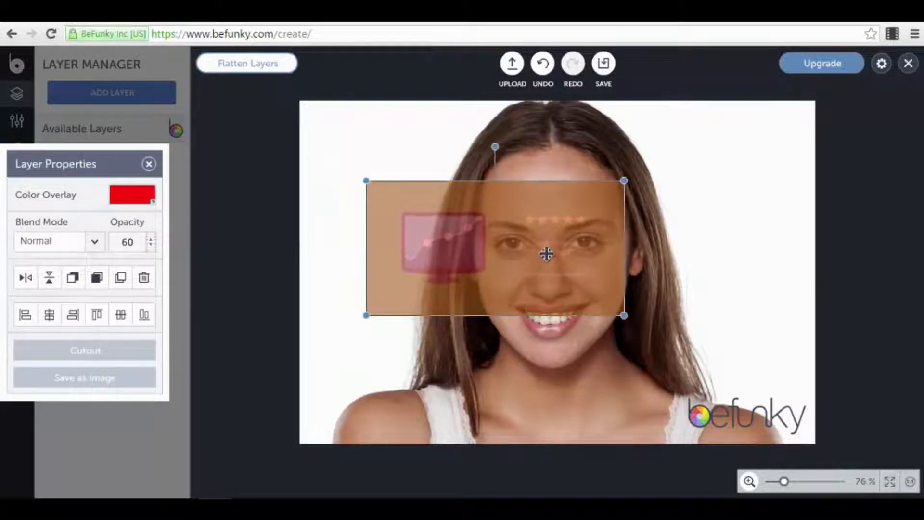
{"action": "key", "text": "Delete"}
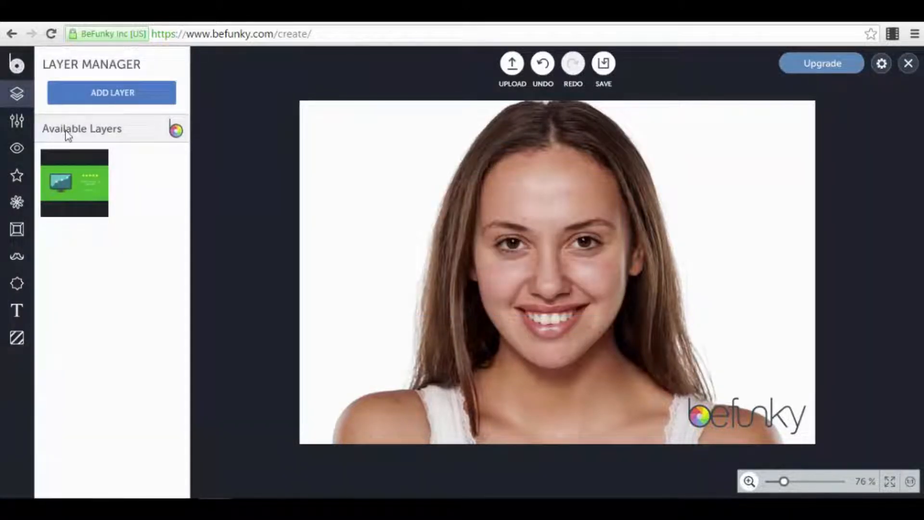
- Preview a Golden Ratio crop of the photo, then cancel it
{"action": "left_click", "coordinate": [16, 126]}
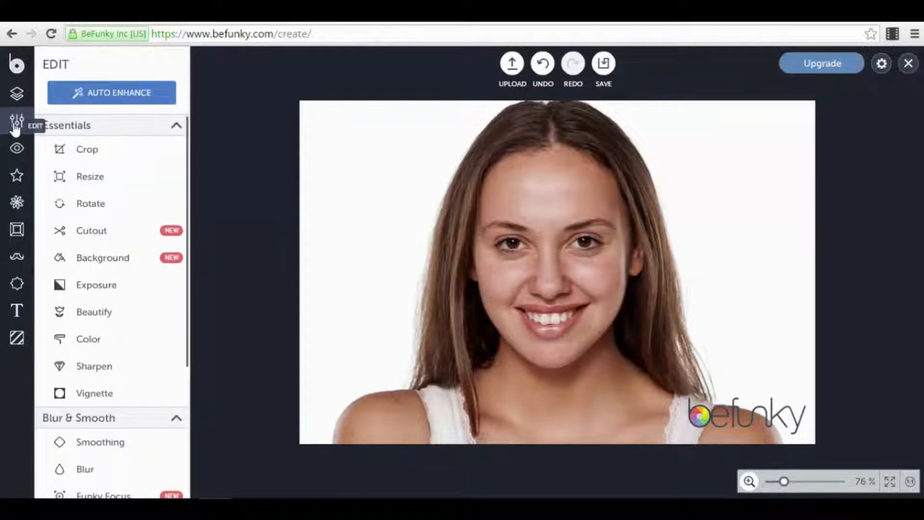
{"action": "left_click", "coordinate": [83, 153]}
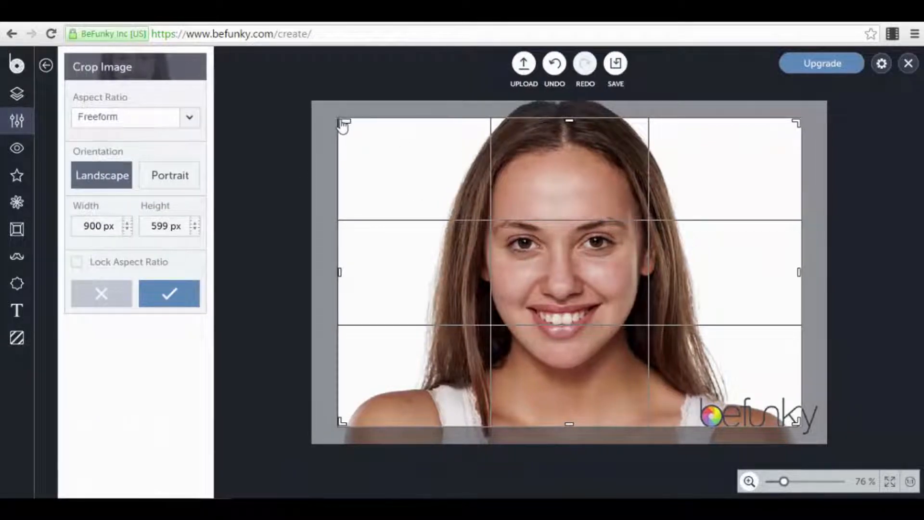
{"action": "left_click", "coordinate": [179, 183]}
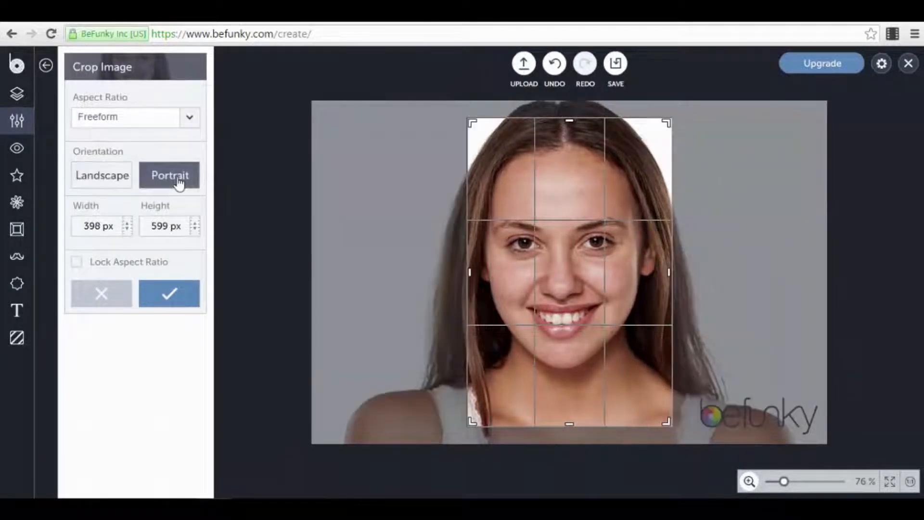
{"action": "left_click", "coordinate": [99, 178]}
{"action": "left_click", "coordinate": [187, 125]}
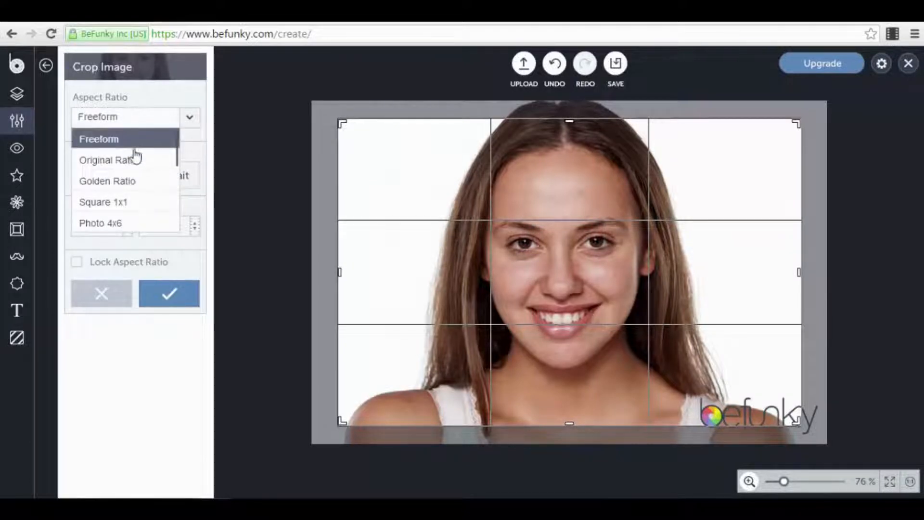
{"action": "left_click", "coordinate": [141, 185]}
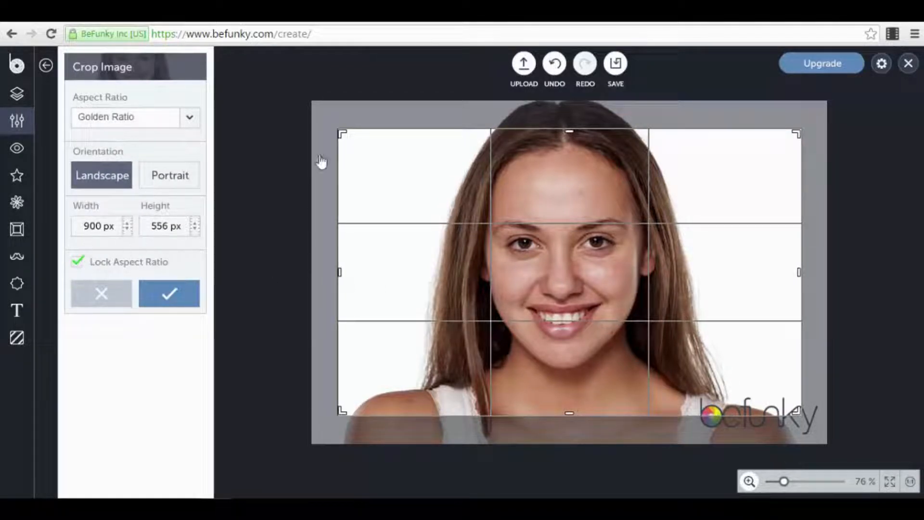
{"action": "left_click_drag", "start_coordinate": [345, 136], "coordinate": [324, 152]}
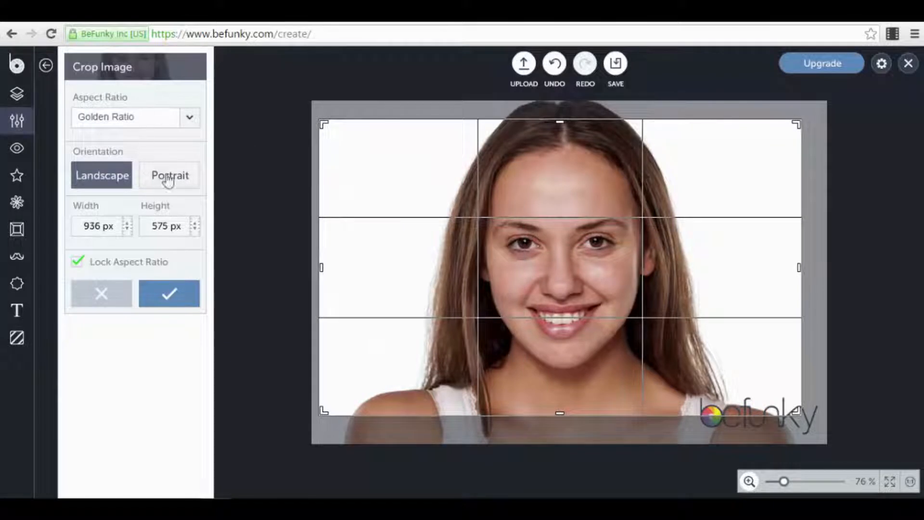
{"action": "left_click", "coordinate": [103, 294]}
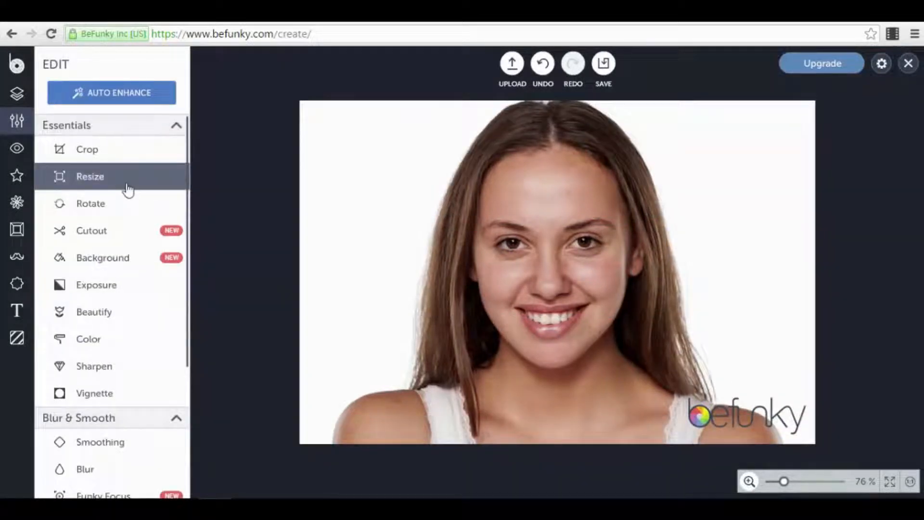
- Try the Resize and transparent Background tools, cancelling both without changes
{"action": "left_click", "coordinate": [126, 189]}
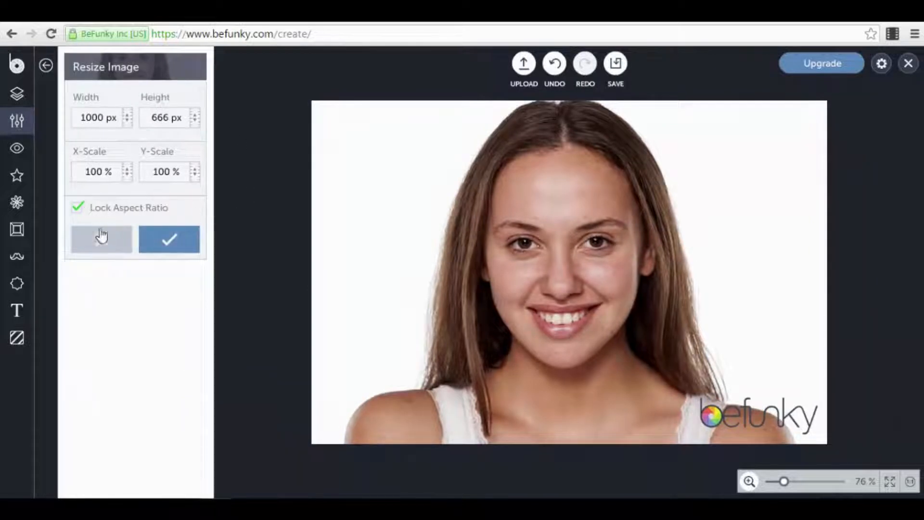
{"action": "left_click", "coordinate": [101, 250]}
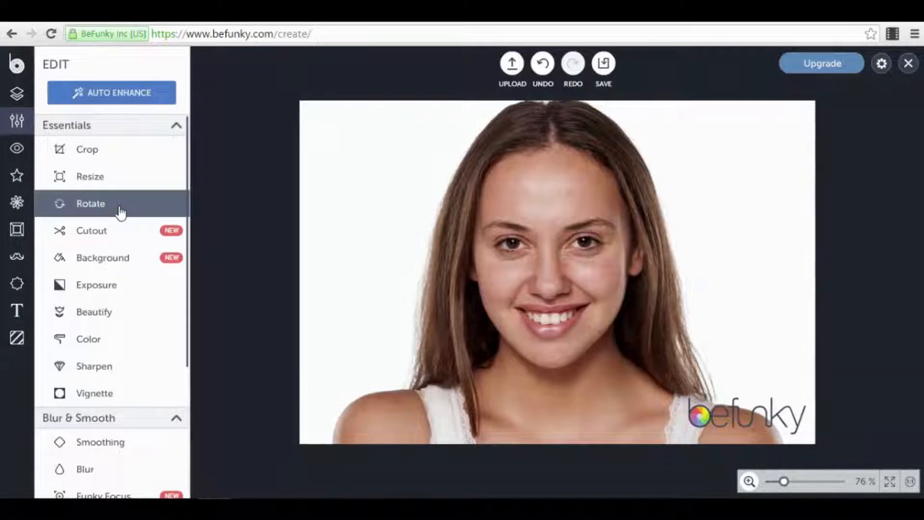
{"action": "left_click", "coordinate": [120, 261]}
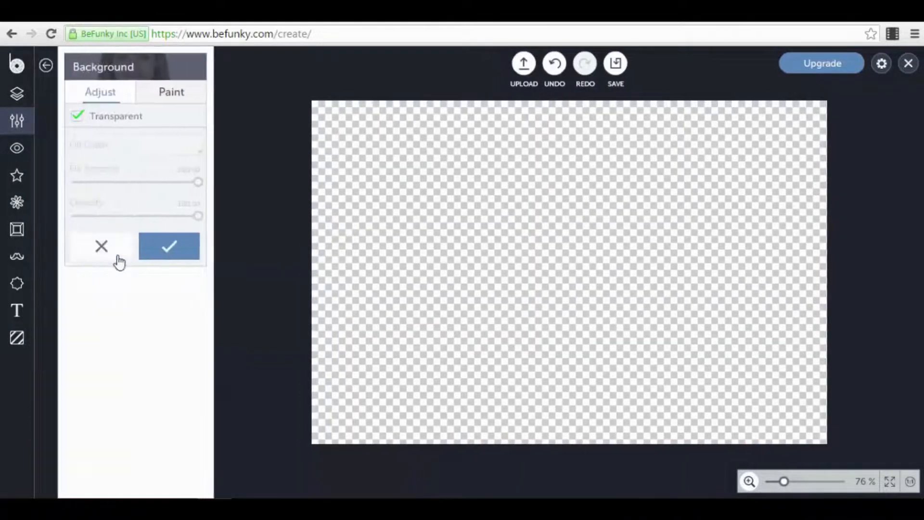
{"action": "left_click", "coordinate": [165, 98]}
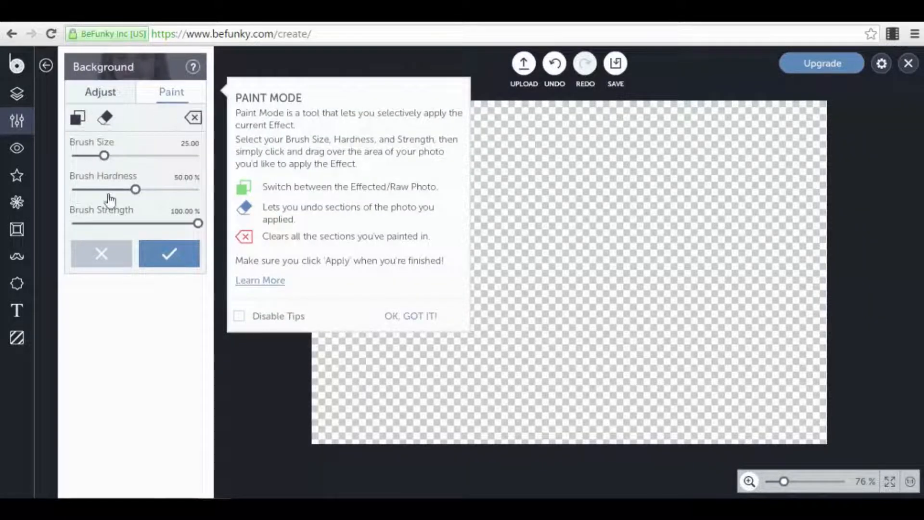
{"action": "left_click", "coordinate": [98, 252]}
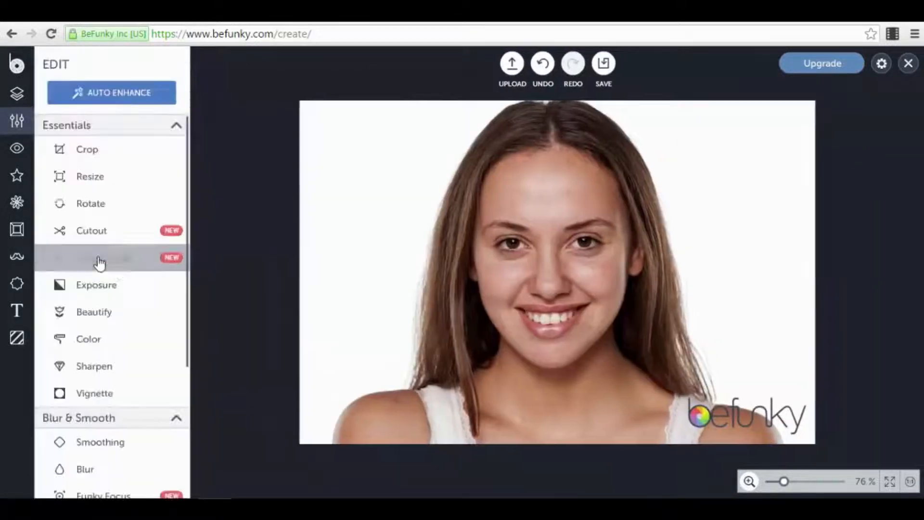
{"action": "left_click", "coordinate": [123, 296]}
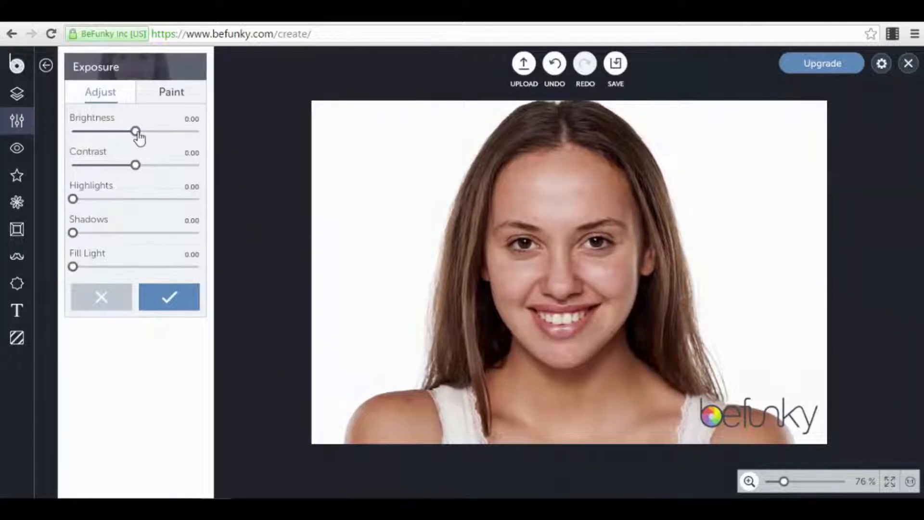
{"action": "left_click_drag", "start_coordinate": [136, 135], "coordinate": [167, 169]}
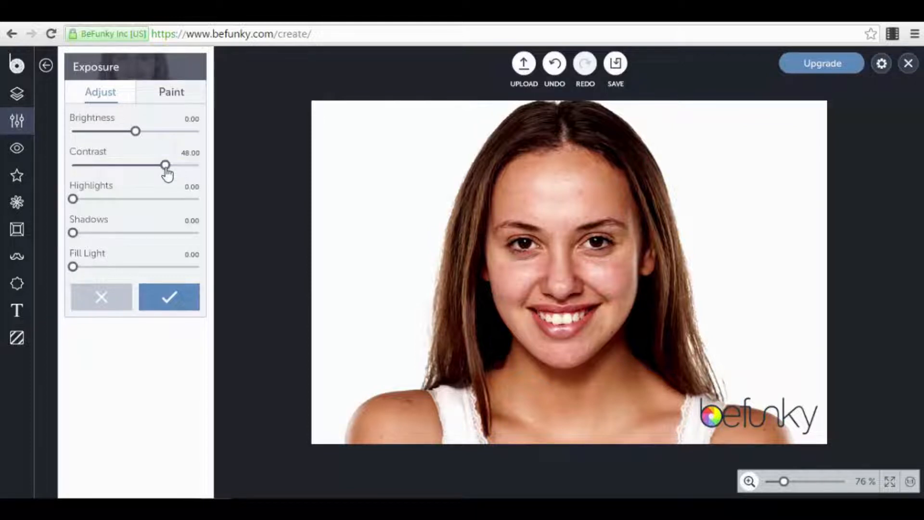
{"action": "left_click_drag", "start_coordinate": [74, 202], "coordinate": [43, 240]}
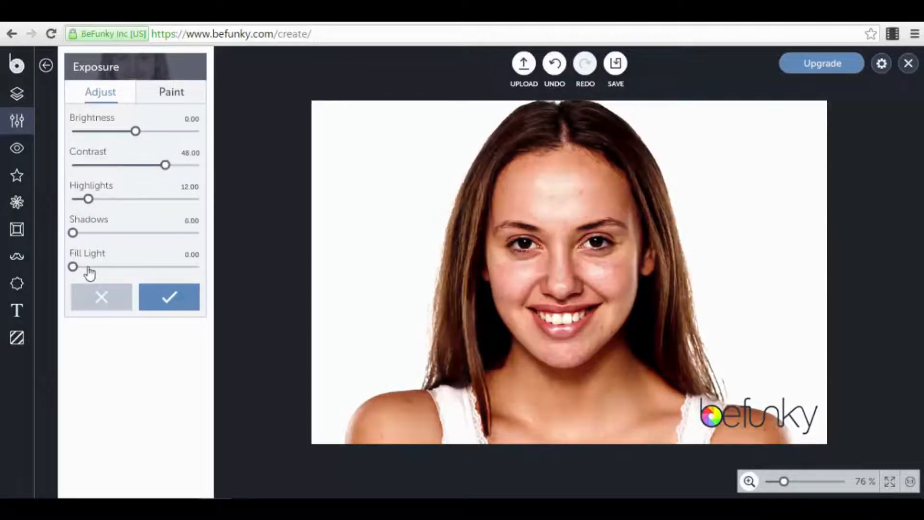
{"action": "left_click_drag", "start_coordinate": [88, 270], "coordinate": [65, 268]}
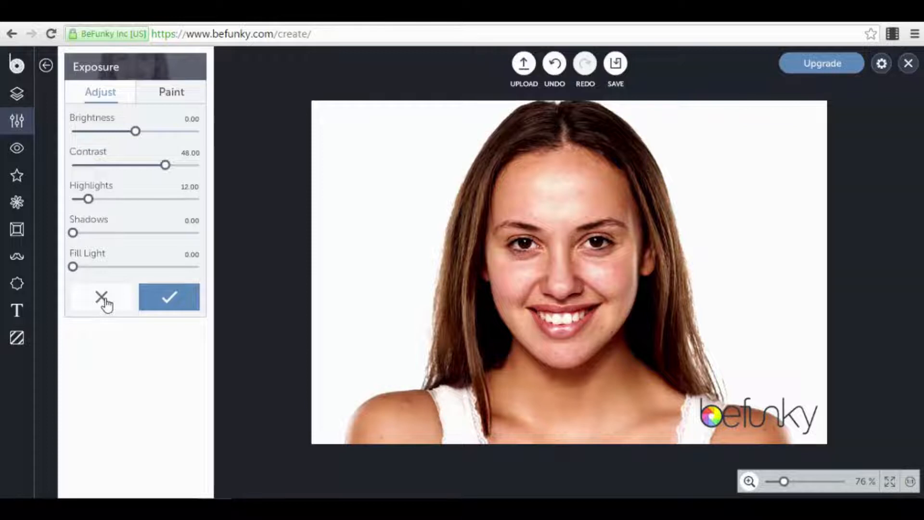
{"action": "left_click", "coordinate": [105, 303]}
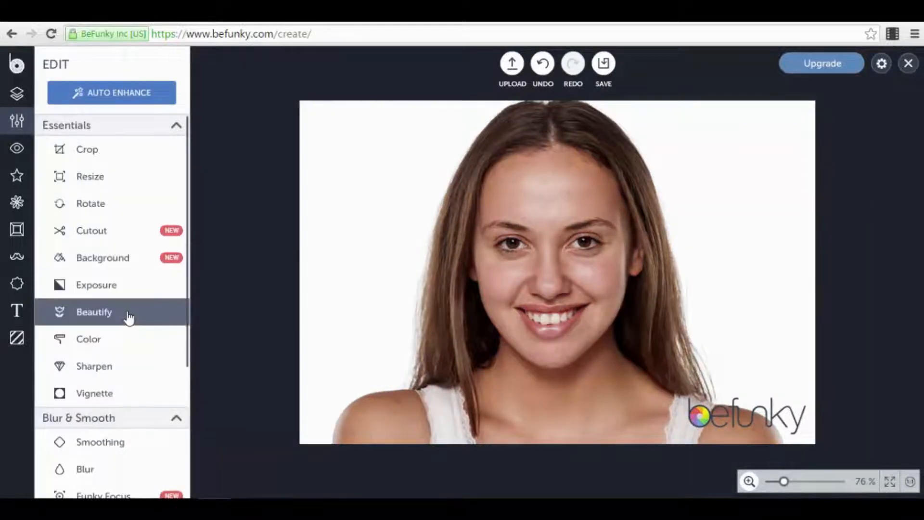
{"action": "left_click", "coordinate": [94, 311]}
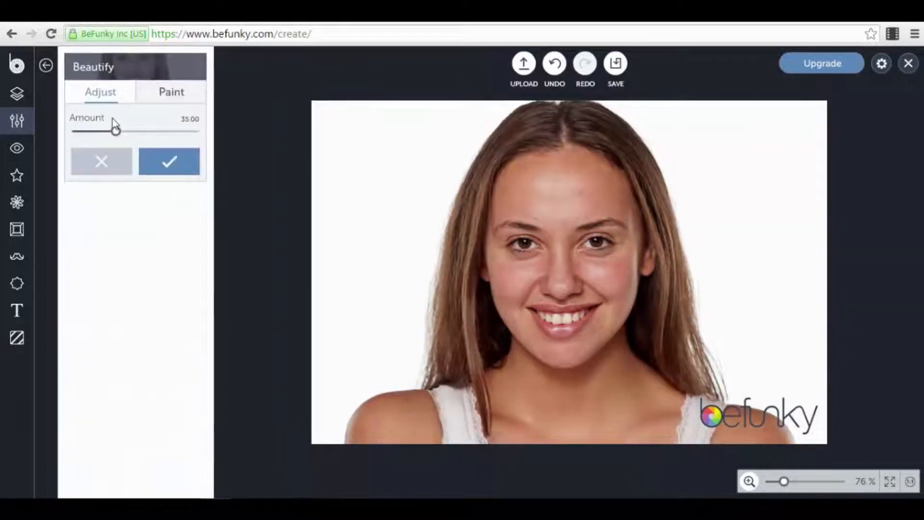
{"action": "mouse_move", "coordinate": [115, 133]}
{"action": "left_mouse_down"}
{"action": "mouse_move", "coordinate": [165, 141]}
{"action": "mouse_move", "coordinate": [96, 137]}
{"action": "mouse_move", "coordinate": [147, 152]}
{"action": "mouse_move", "coordinate": [123, 147]}
{"action": "left_mouse_up"}
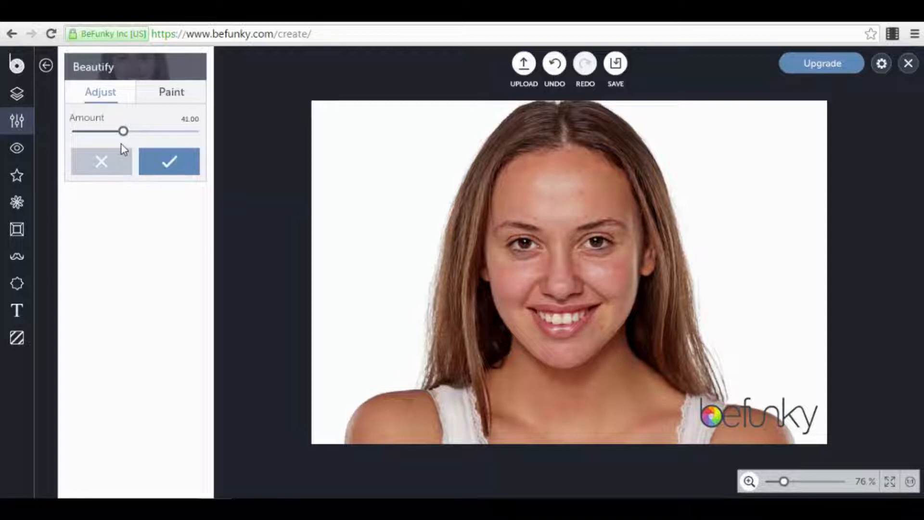
{"action": "left_click", "coordinate": [114, 164]}
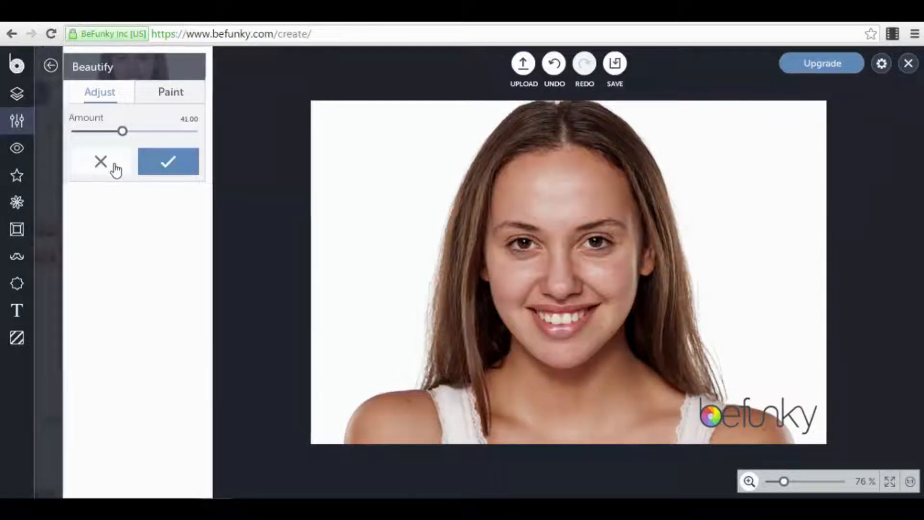
{"action": "left_click", "coordinate": [108, 356]}
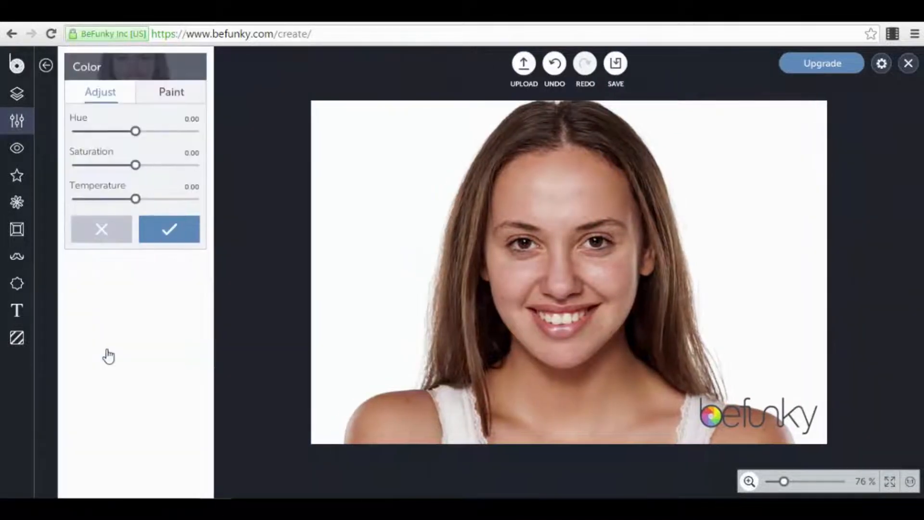
{"action": "left_click_drag", "start_coordinate": [135, 131], "coordinate": [161, 137]}
{"action": "left_click_drag", "start_coordinate": [136, 165], "coordinate": [106, 167]}
{"action": "left_click_drag", "start_coordinate": [136, 199], "coordinate": [90, 214]}
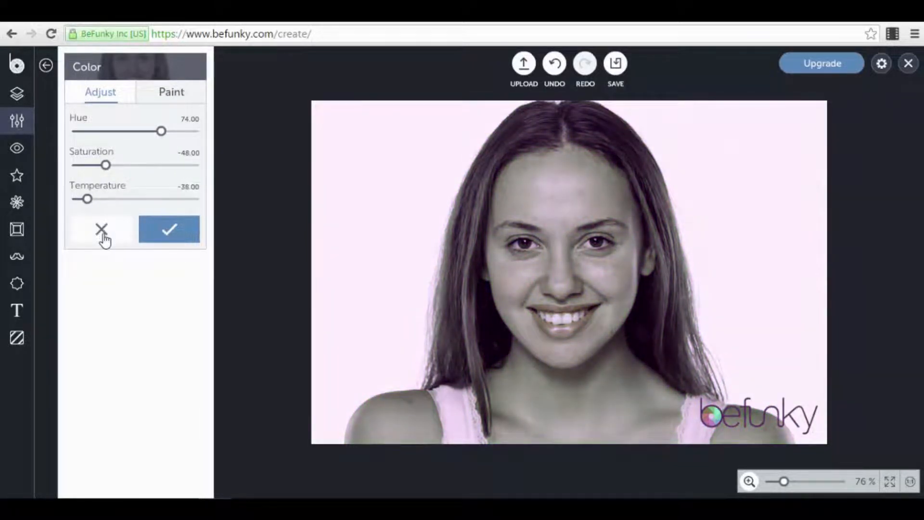
{"action": "left_click", "coordinate": [104, 235]}
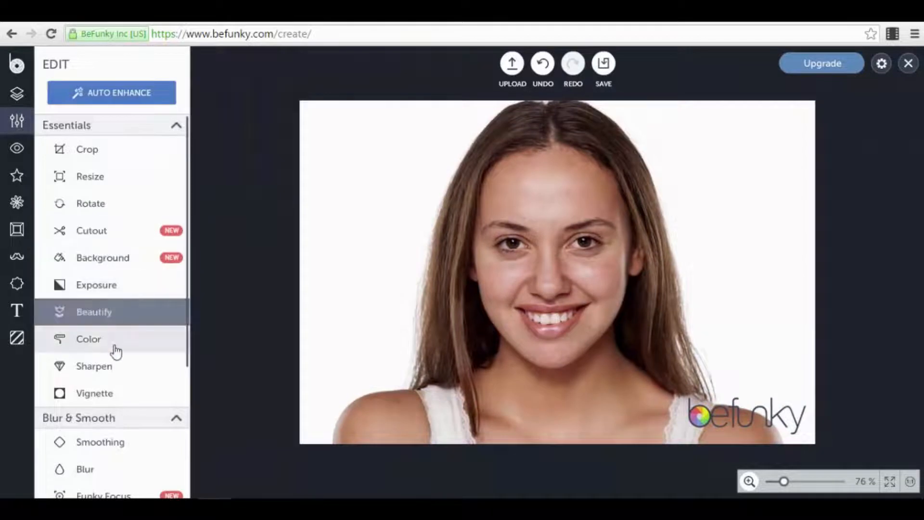
{"action": "left_click", "coordinate": [115, 377]}
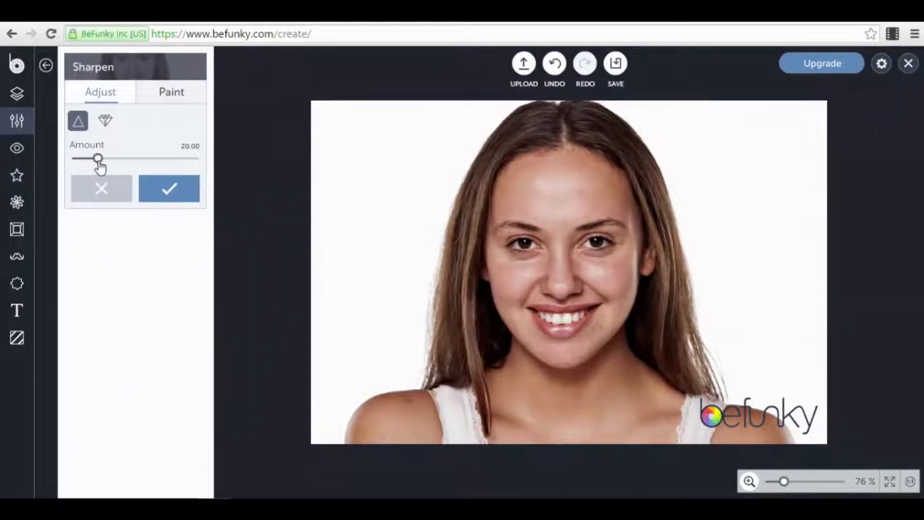
{"action": "left_click_drag", "start_coordinate": [101, 166], "coordinate": [179, 176]}
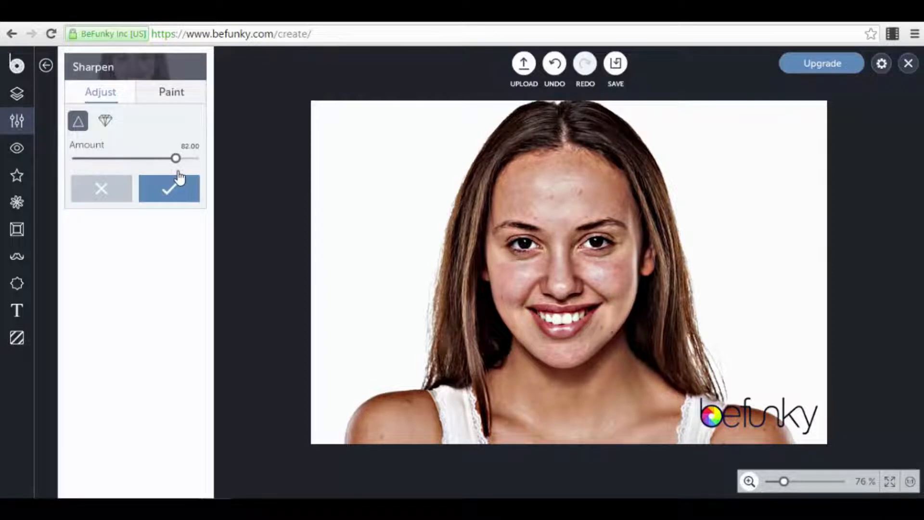
{"action": "left_click", "coordinate": [111, 192]}
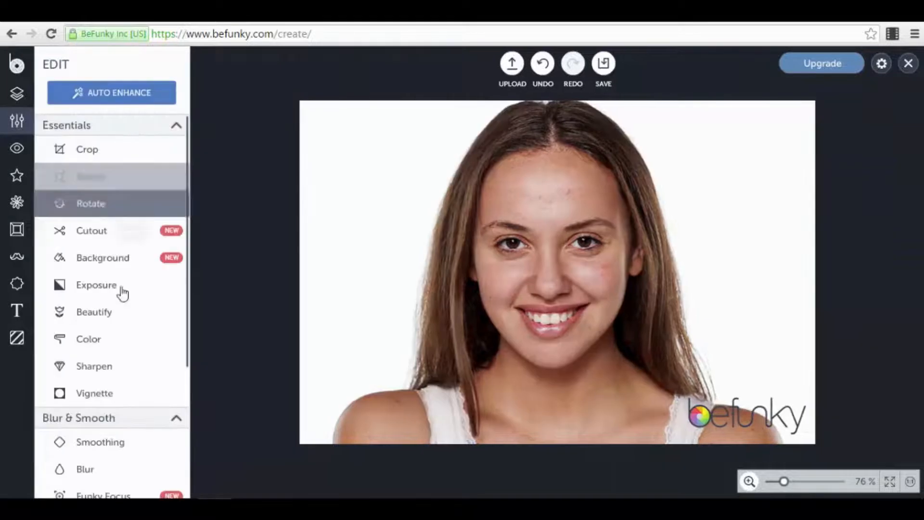
{"action": "left_click", "coordinate": [122, 393]}
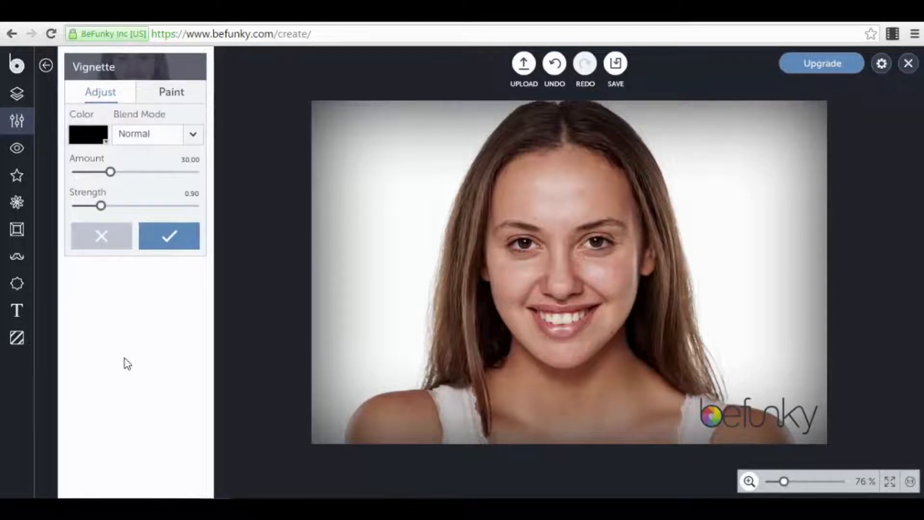
{"action": "left_click", "coordinate": [109, 235]}
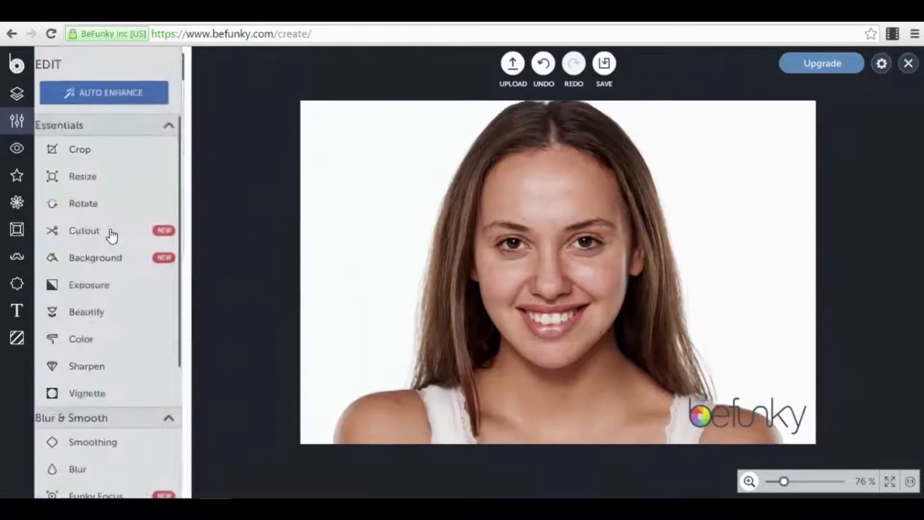
{"action": "scroll", "coordinate": [118, 329], "scroll_direction": "down", "scroll_amount": 2}
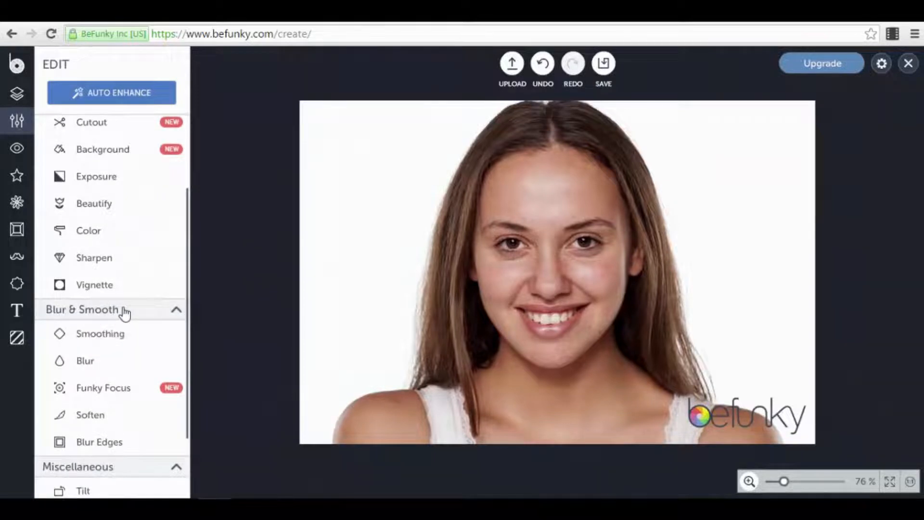
{"action": "left_click", "coordinate": [158, 344]}
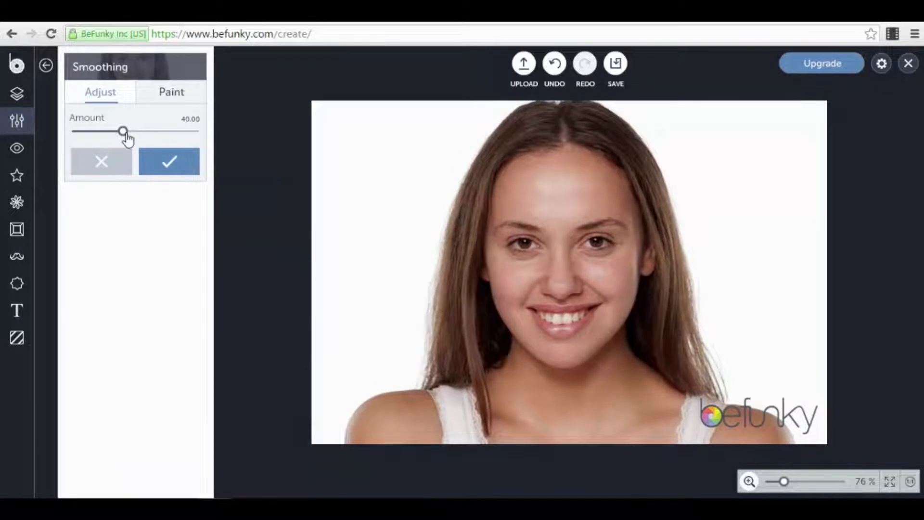
{"action": "left_click_drag", "start_coordinate": [124, 133], "coordinate": [183, 148]}
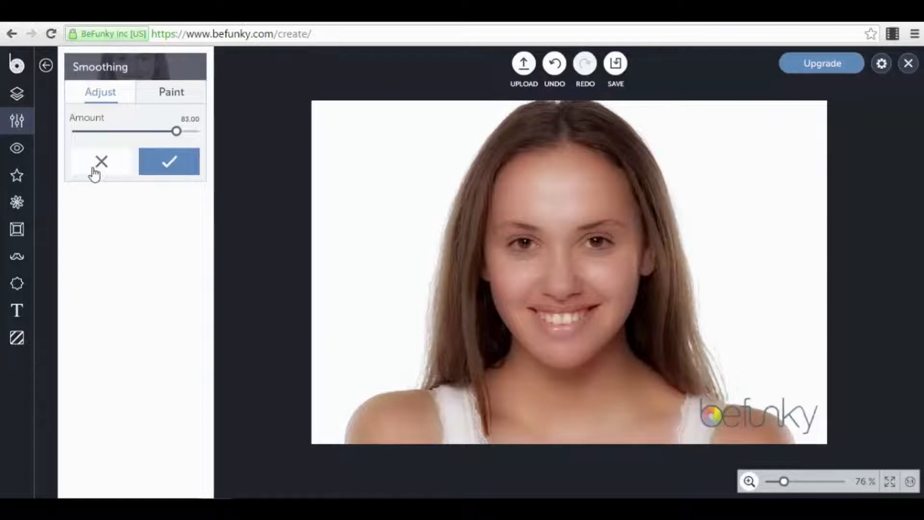
{"action": "left_click", "coordinate": [88, 173]}
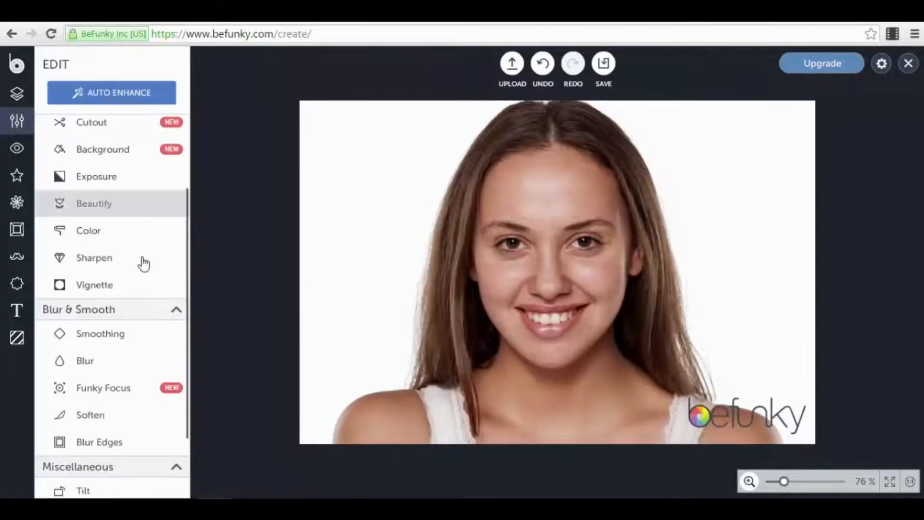
{"action": "left_click", "coordinate": [101, 369]}
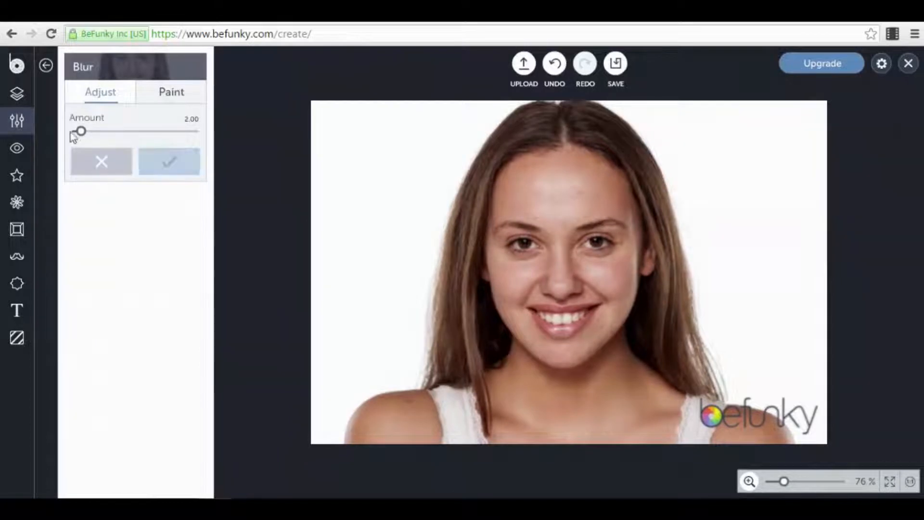
{"action": "left_click_drag", "start_coordinate": [81, 131], "coordinate": [125, 132]}
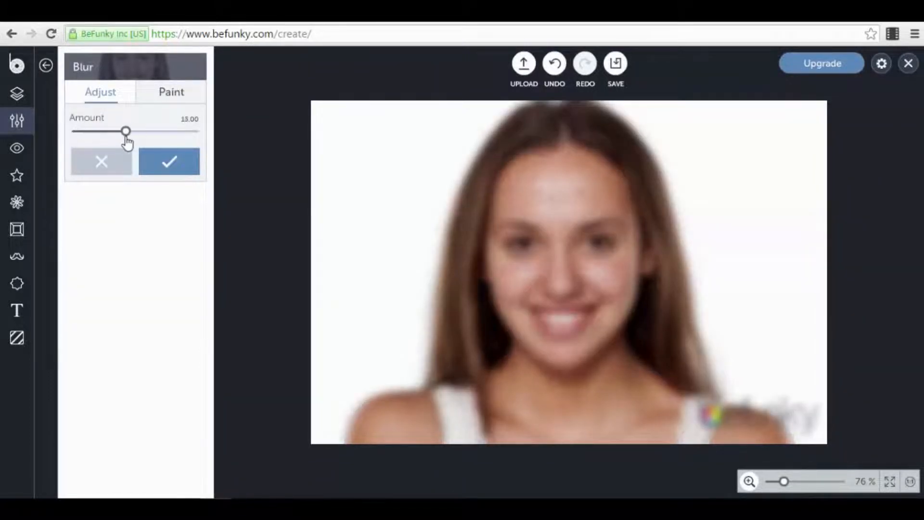
{"action": "left_click", "coordinate": [112, 168]}
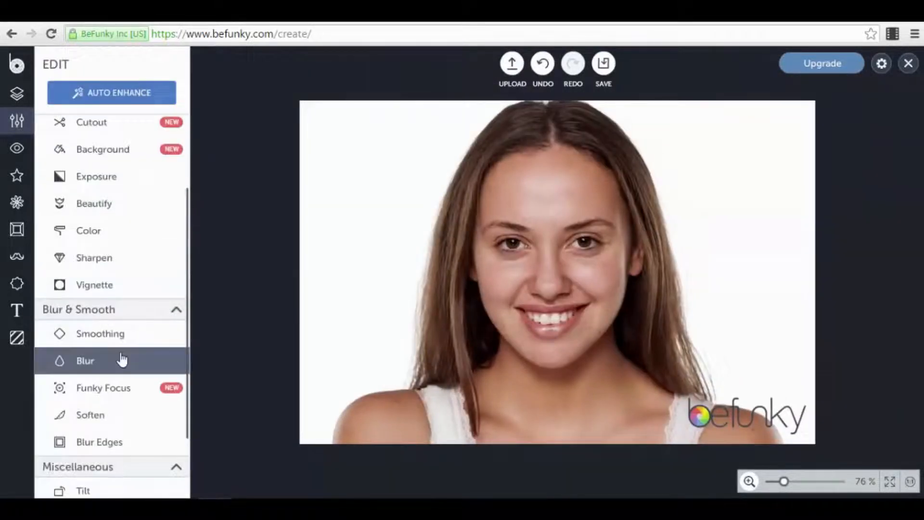
{"action": "left_click", "coordinate": [114, 335]}
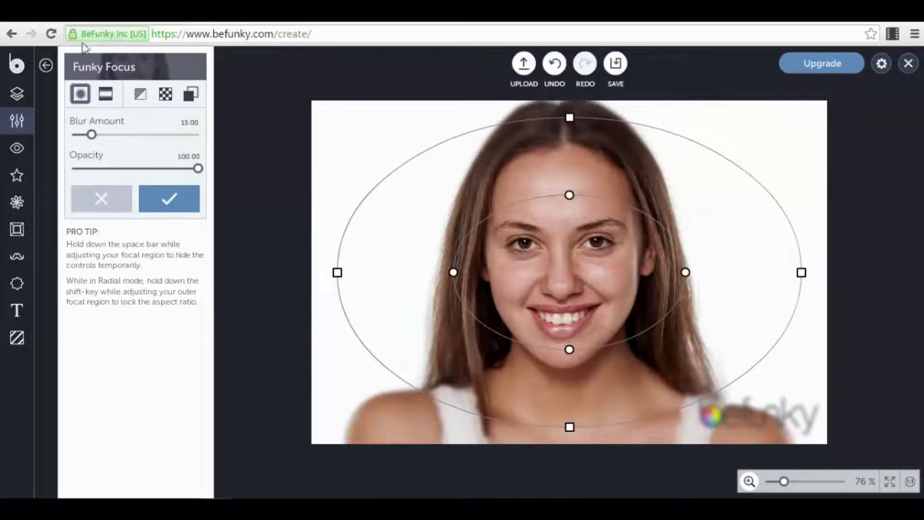
{"action": "left_click_drag", "start_coordinate": [91, 135], "coordinate": [118, 140]}
{"action": "left_click_drag", "start_coordinate": [569, 195], "coordinate": [569, 161]}
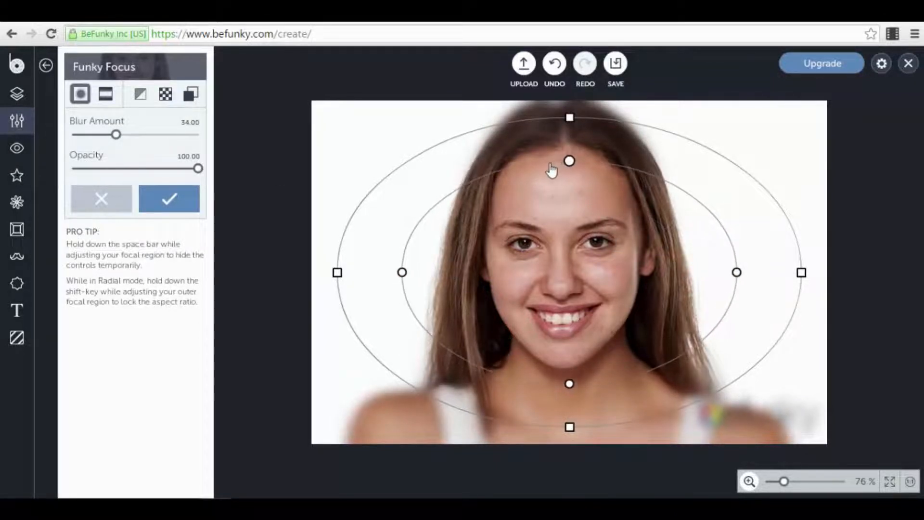
{"action": "left_click_drag", "start_coordinate": [568, 230], "coordinate": [569, 203]}
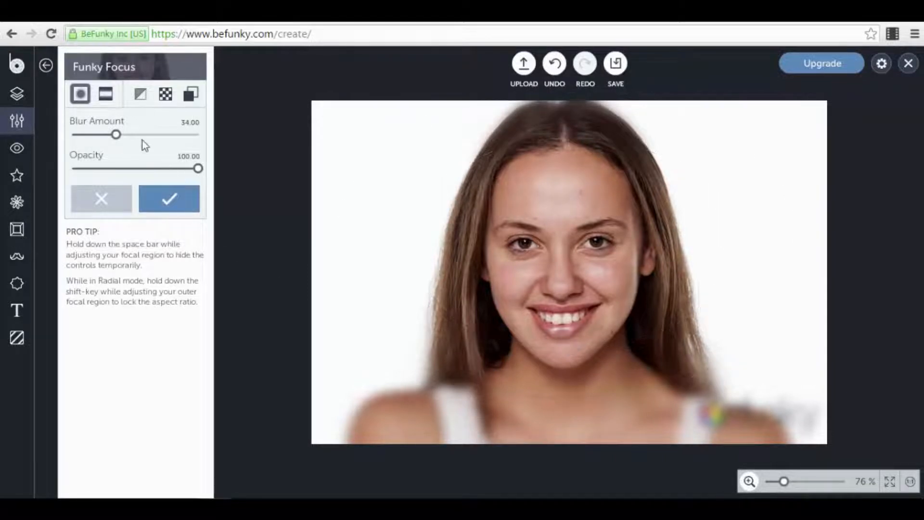
{"action": "left_click_drag", "start_coordinate": [115, 135], "coordinate": [106, 139]}
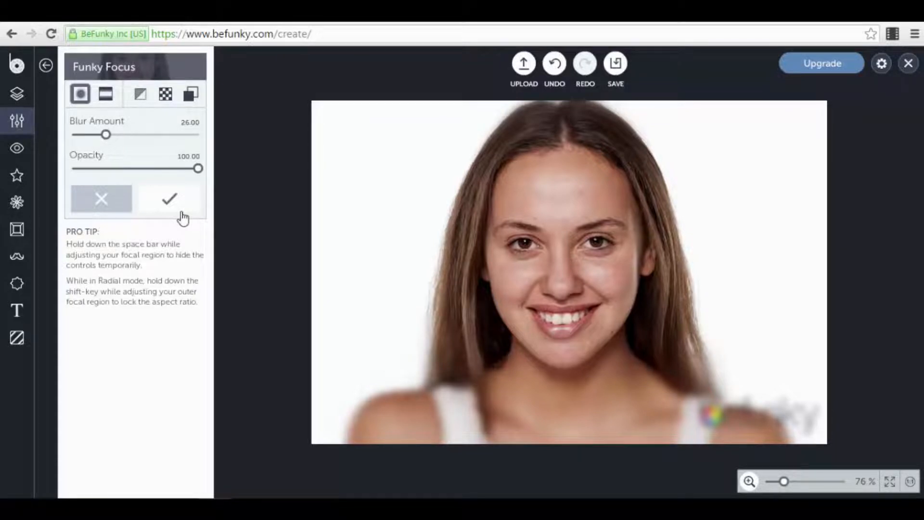
{"action": "left_click", "coordinate": [114, 207]}
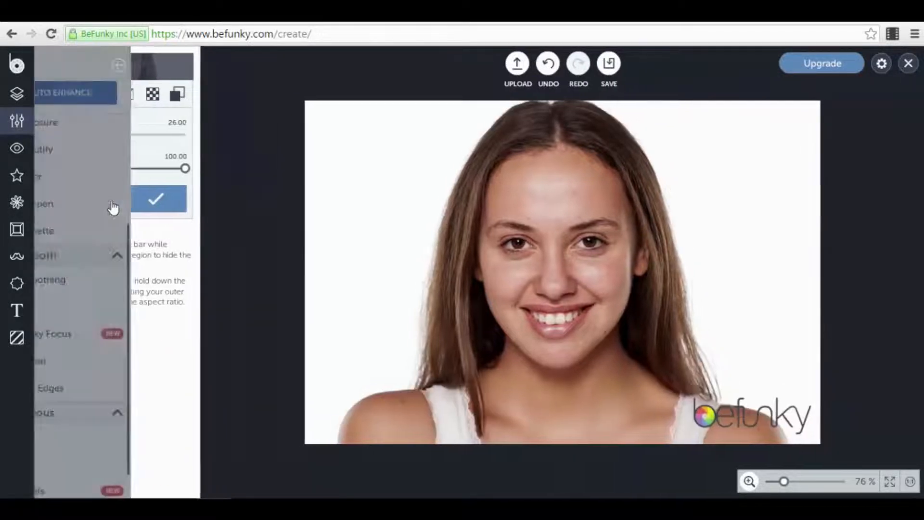
- Scroll the Edit list and bring up the Touch Up tools for skin, eyes and mouth
{"action": "scroll", "coordinate": [124, 337], "scroll_direction": "down", "scroll_amount": 1}
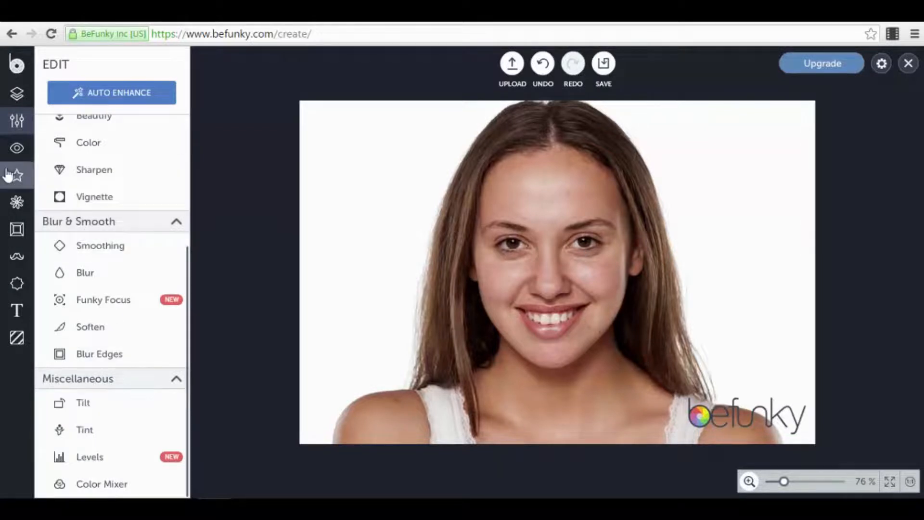
{"action": "left_click", "coordinate": [17, 155]}
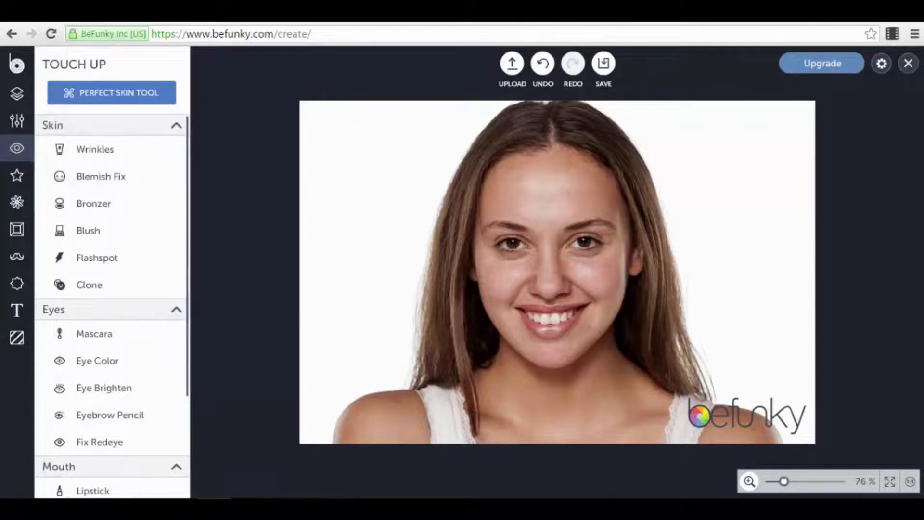
- Try a slightly higher Wrinkles strength, then discard it
{"action": "left_click", "coordinate": [122, 149]}
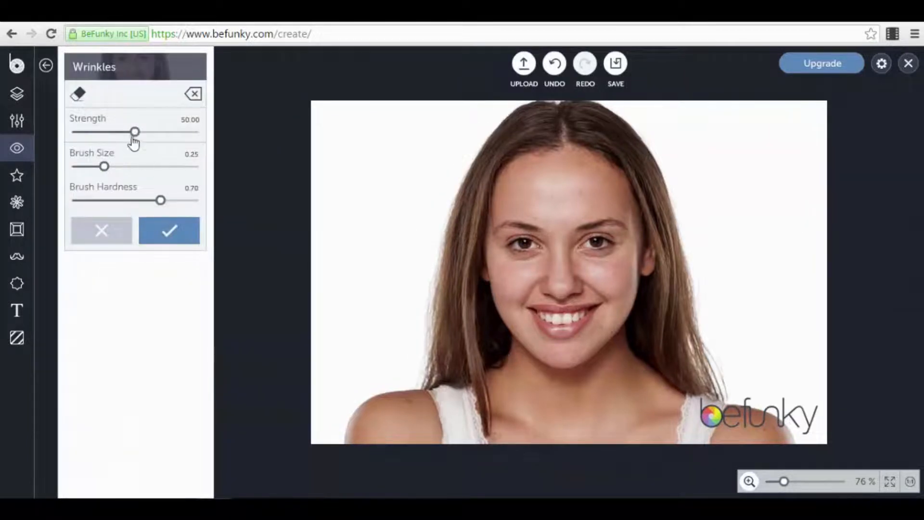
{"action": "mouse_move", "coordinate": [135, 133]}
{"action": "left_mouse_down"}
{"action": "mouse_move", "coordinate": [181, 136]}
{"action": "mouse_move", "coordinate": [139, 134]}
{"action": "left_mouse_up"}
{"action": "left_click", "coordinate": [102, 233]}
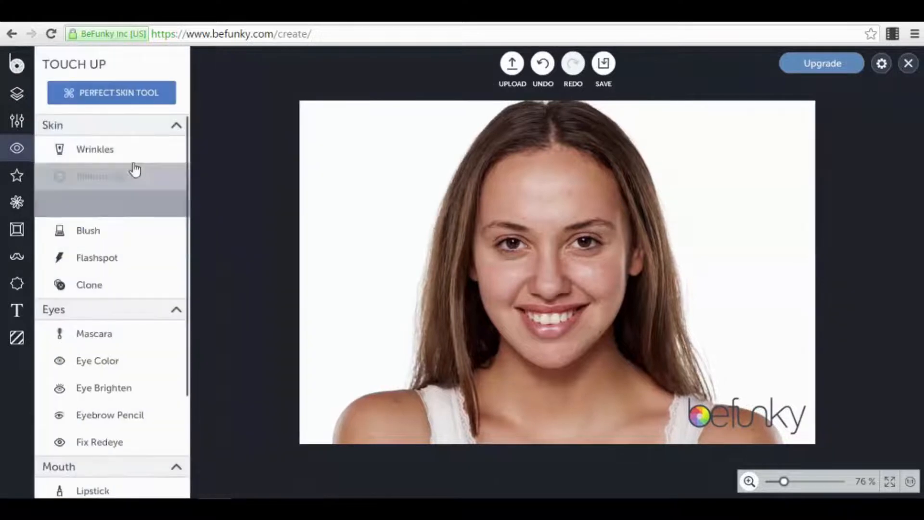
- Try Blemish Fix at brush size 0.20, discard it, and open Bronzer settings
{"action": "left_click", "coordinate": [144, 187]}
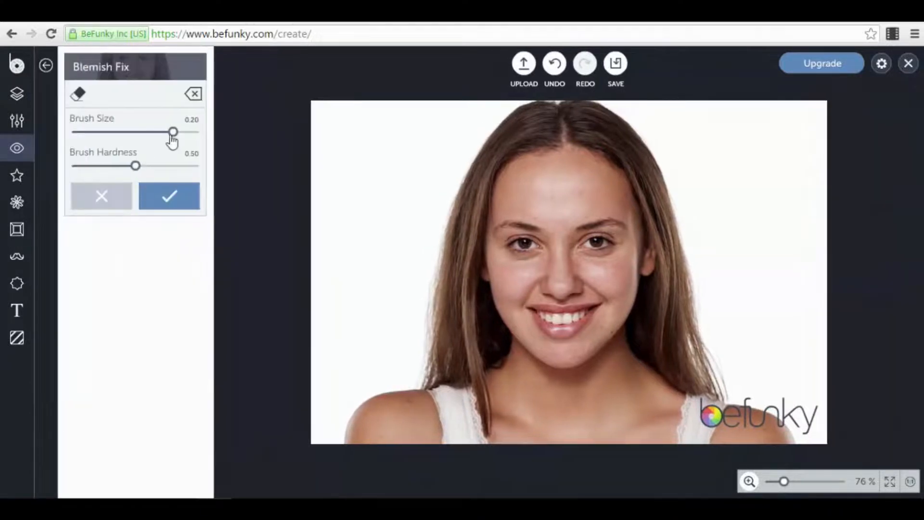
{"action": "mouse_move", "coordinate": [172, 137]}
{"action": "left_mouse_down"}
{"action": "mouse_move", "coordinate": [124, 140]}
{"action": "mouse_move", "coordinate": [173, 139]}
{"action": "left_mouse_up"}
{"action": "mouse_move", "coordinate": [137, 166]}
{"action": "left_mouse_down"}
{"action": "mouse_move", "coordinate": [166, 172]}
{"action": "mouse_move", "coordinate": [103, 179]}
{"action": "left_mouse_up"}
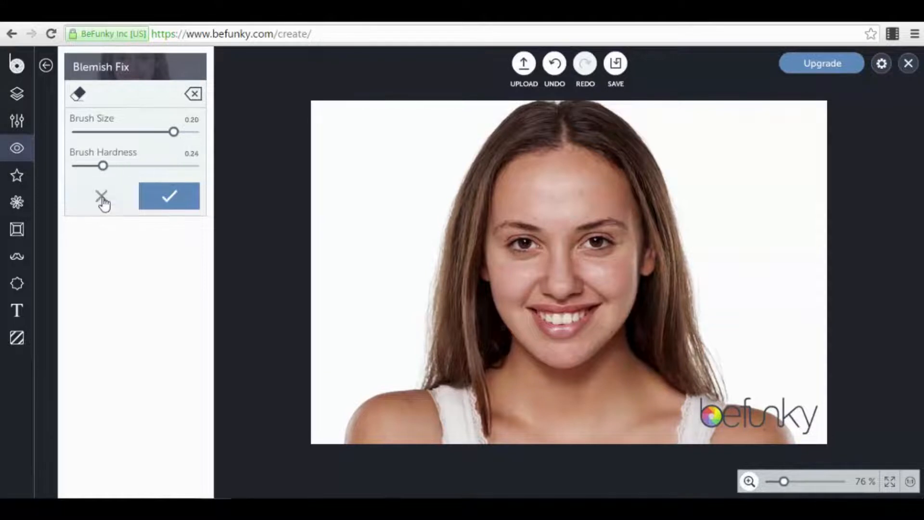
{"action": "left_click", "coordinate": [103, 199]}
{"action": "left_click", "coordinate": [113, 208]}
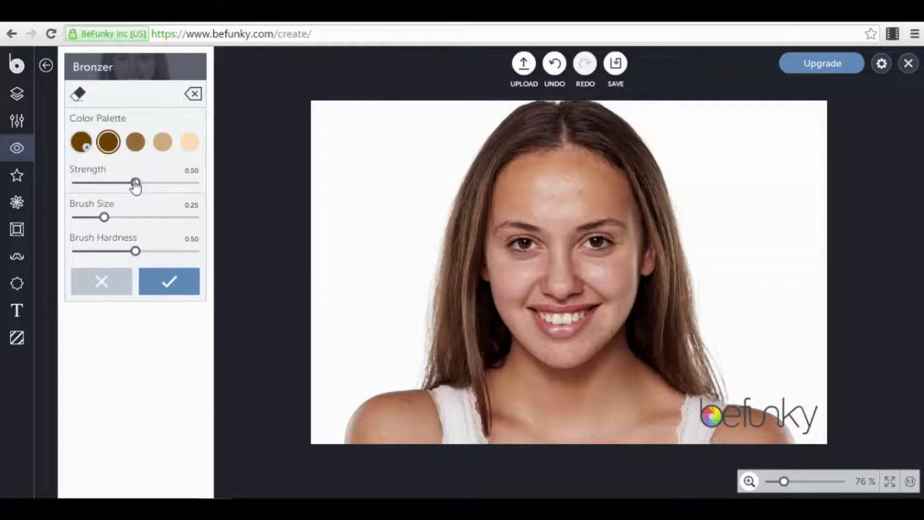
- Preview Bronzer at strength 1.00 and brush size 0.33 with adjusted hardness, then discard it
{"action": "left_click_drag", "start_coordinate": [136, 187], "coordinate": [212, 196]}
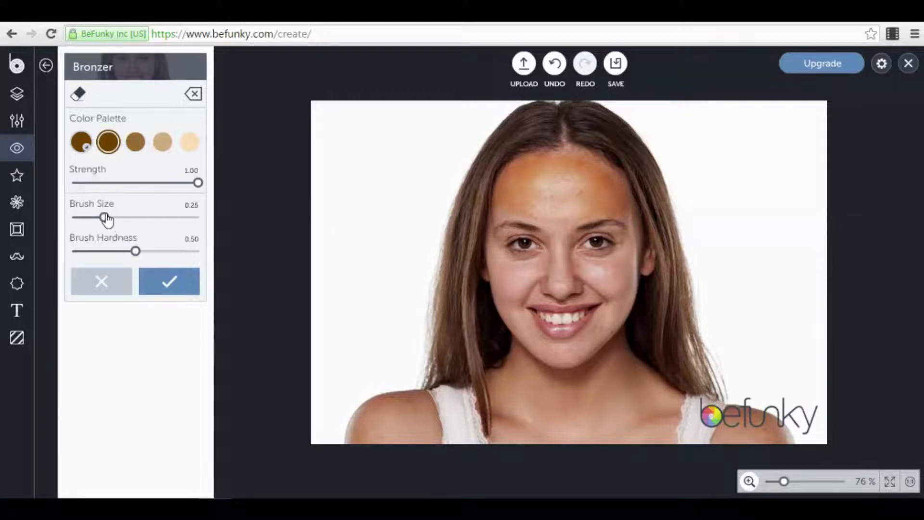
{"action": "mouse_move", "coordinate": [106, 218]}
{"action": "left_mouse_down"}
{"action": "mouse_move", "coordinate": [149, 218]}
{"action": "mouse_move", "coordinate": [113, 218]}
{"action": "left_mouse_up"}
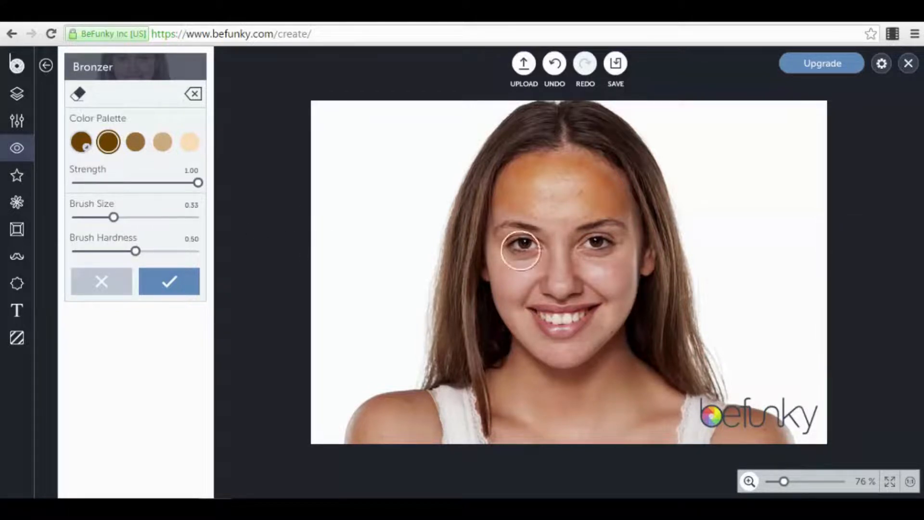
{"action": "mouse_move", "coordinate": [135, 251]}
{"action": "left_mouse_down"}
{"action": "mouse_move", "coordinate": [155, 251]}
{"action": "mouse_move", "coordinate": [132, 251]}
{"action": "left_mouse_up"}
{"action": "left_click", "coordinate": [115, 289]}
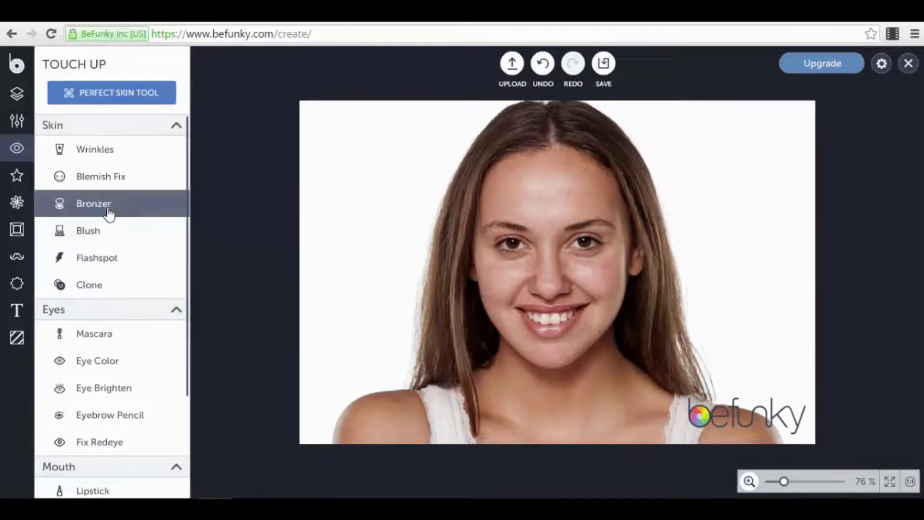
- Try Flashspot and cancel it, then bring up the Effects categories
{"action": "left_click", "coordinate": [115, 259]}
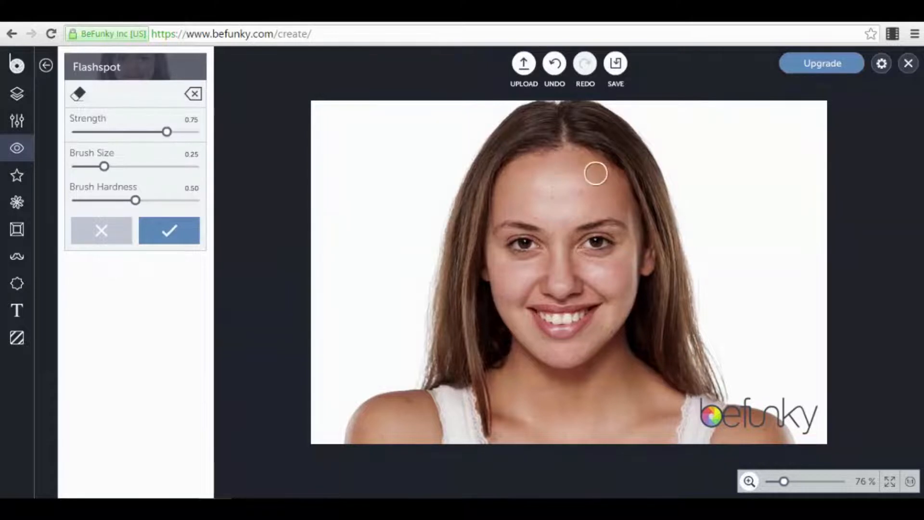
{"action": "left_click", "coordinate": [126, 232]}
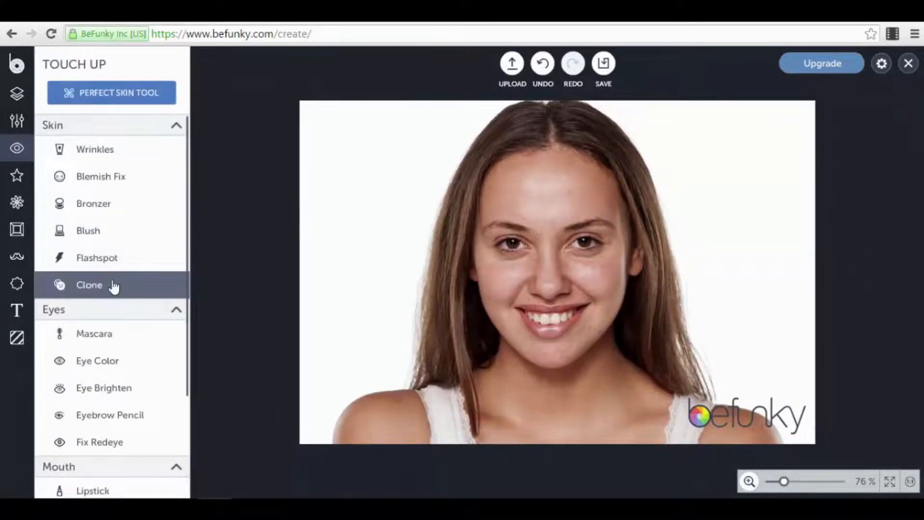
{"action": "scroll", "coordinate": [111, 361], "scroll_direction": "down", "scroll_amount": 3}
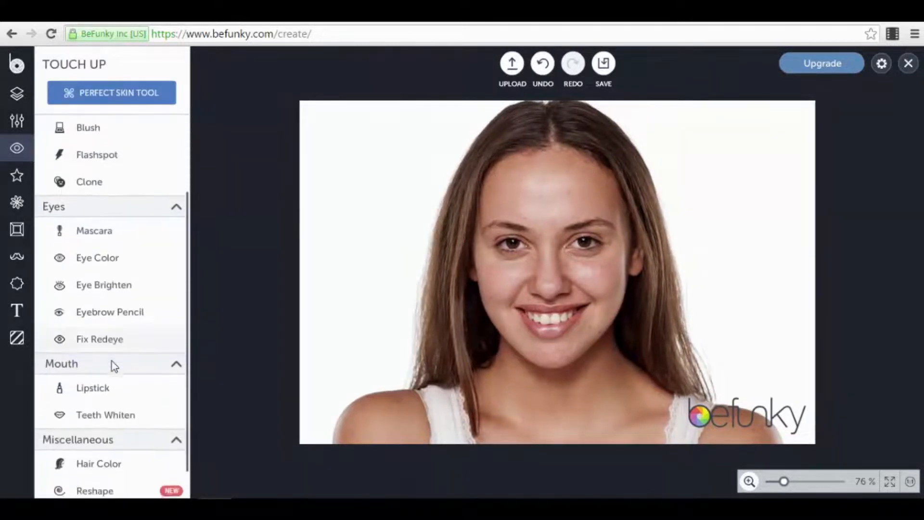
{"action": "scroll", "coordinate": [120, 159], "scroll_direction": "up", "scroll_amount": 3}
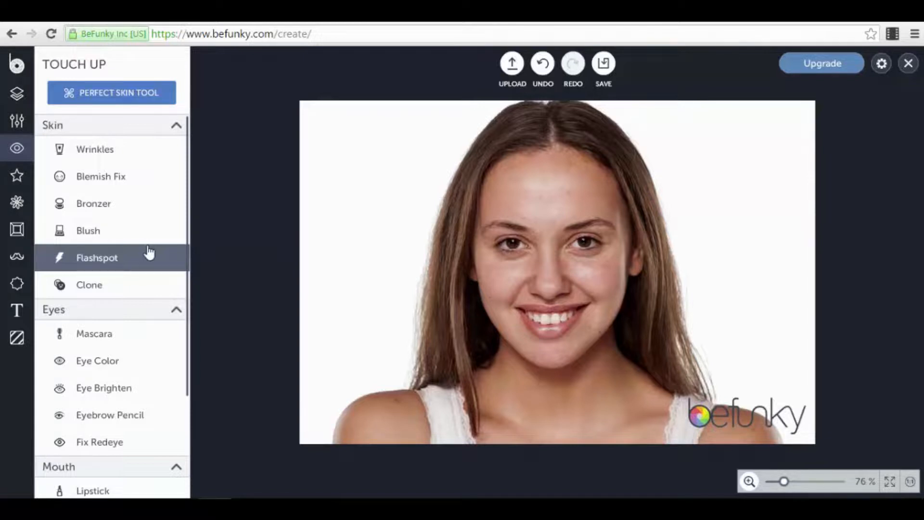
{"action": "scroll", "coordinate": [116, 272], "scroll_direction": "down", "scroll_amount": 3}
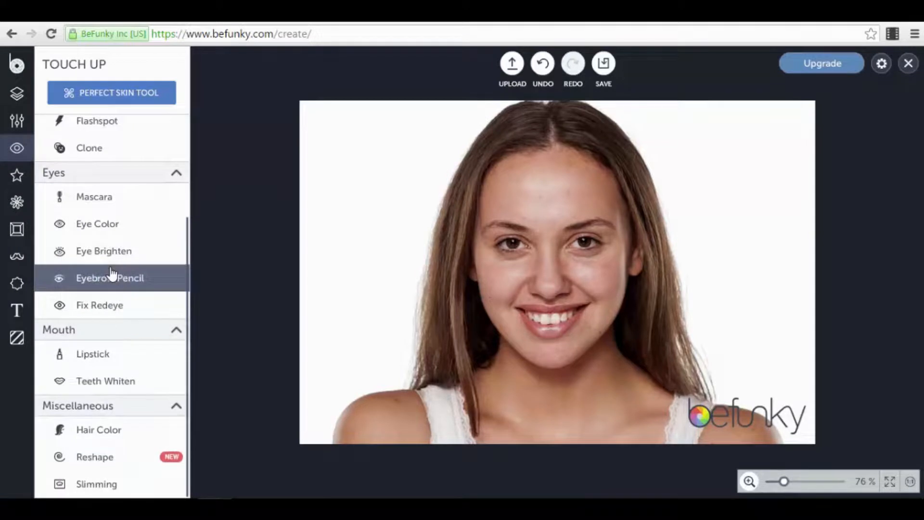
{"action": "left_click", "coordinate": [18, 176]}
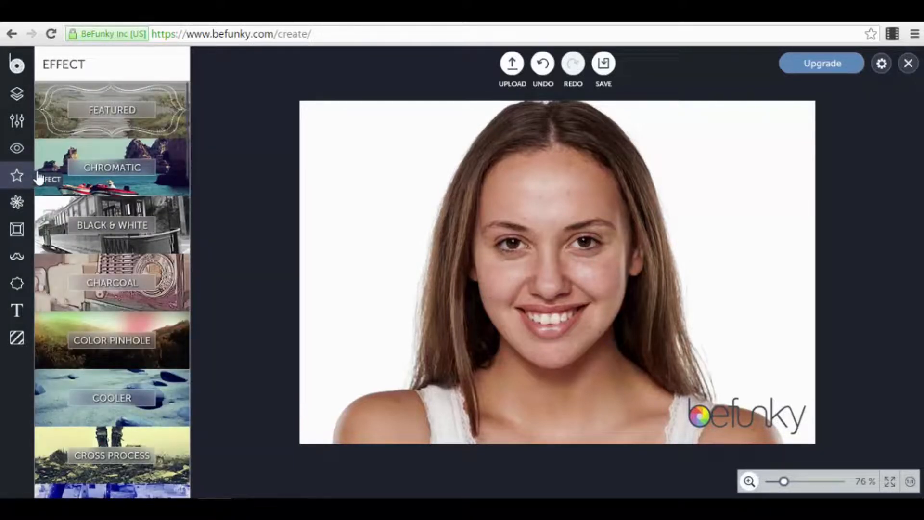
- Preview the Featured presets Chromatic 2 and Tint Type 3, then cancel back to categories
{"action": "left_click", "coordinate": [168, 123]}
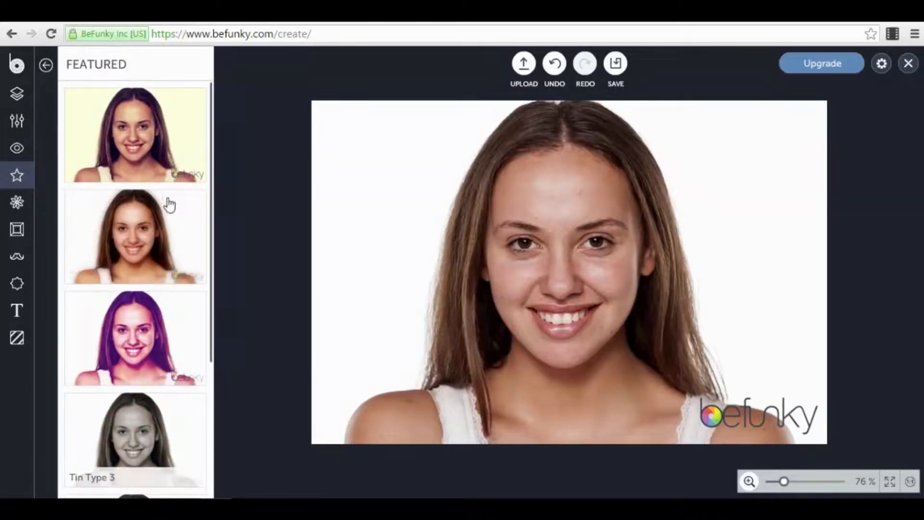
{"action": "left_click", "coordinate": [168, 127]}
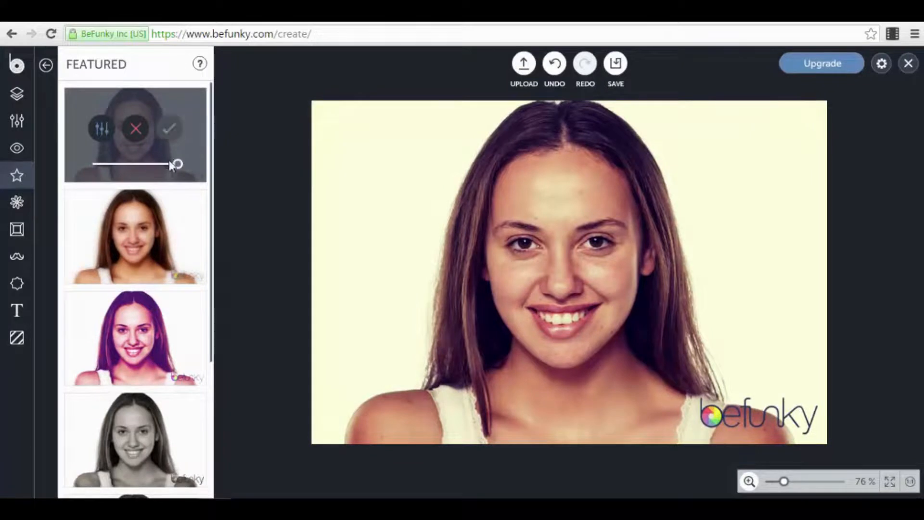
{"action": "scroll", "coordinate": [171, 164], "scroll_direction": "down", "scroll_amount": 4}
{"action": "left_click", "coordinate": [151, 224]}
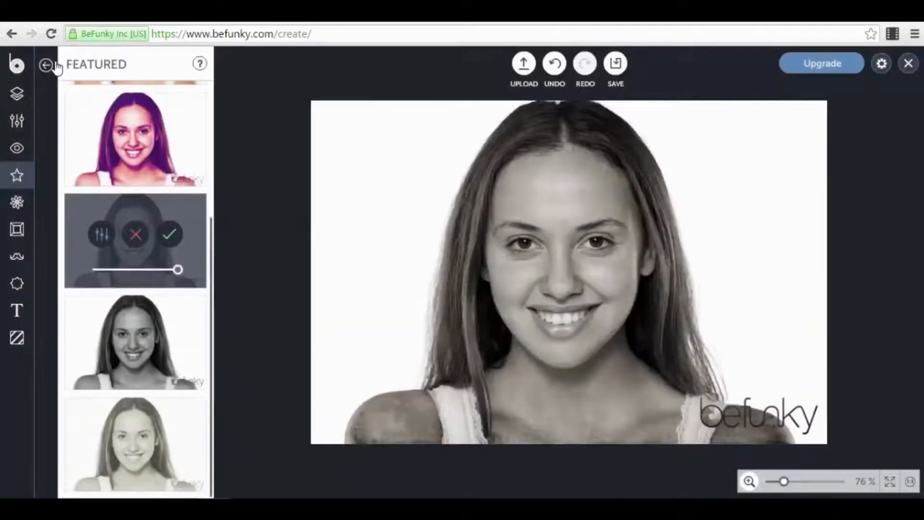
{"action": "left_click", "coordinate": [46, 66]}
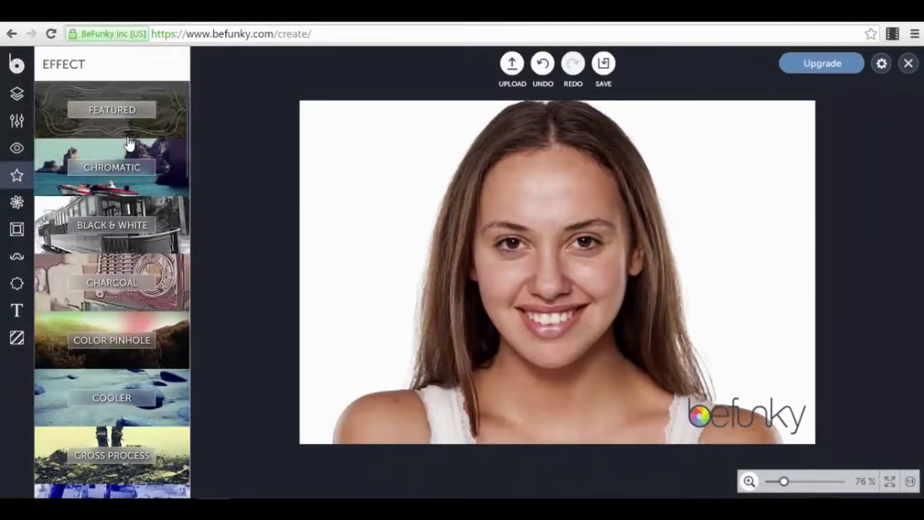
{"action": "left_click", "coordinate": [126, 129]}
{"action": "left_click", "coordinate": [46, 66]}
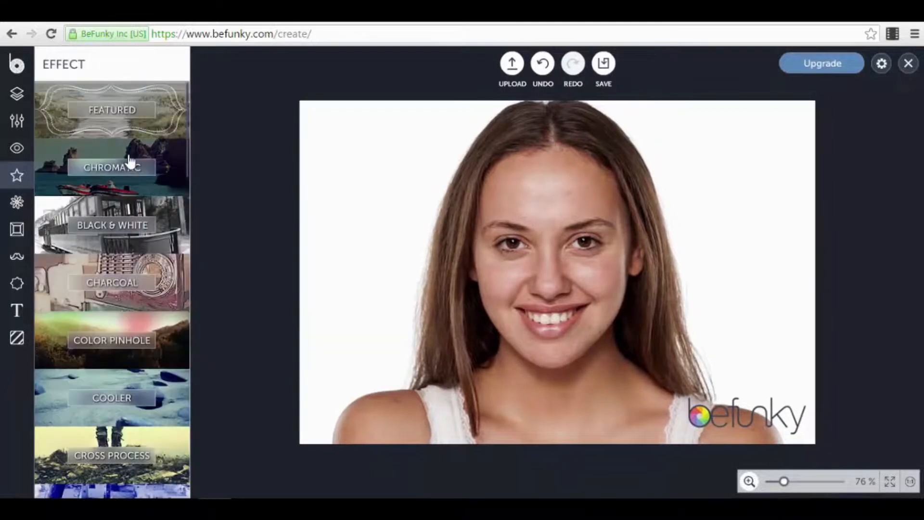
- Browse the Chromatic and Black & White effect presets without applying any
{"action": "left_click", "coordinate": [129, 161]}
{"action": "scroll", "coordinate": [159, 269], "scroll_direction": "down", "scroll_amount": 10}
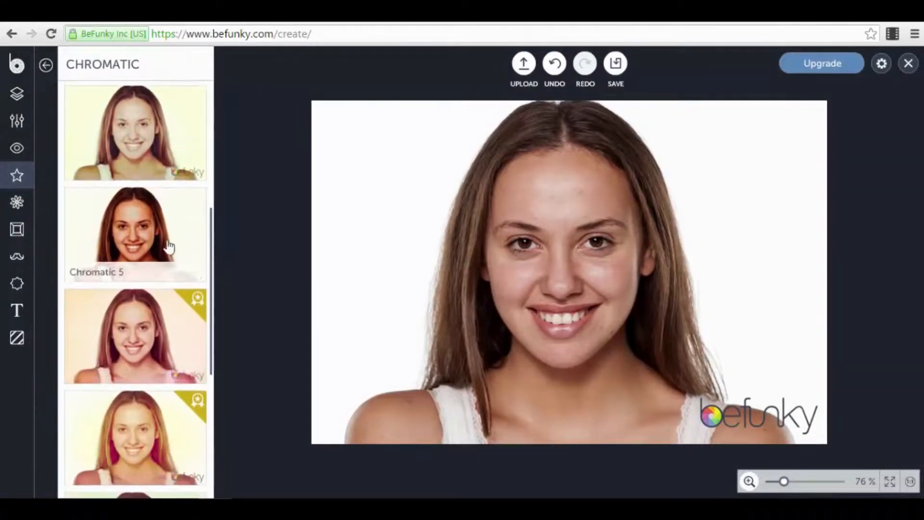
{"action": "scroll", "coordinate": [159, 255], "scroll_direction": "down", "scroll_amount": 1}
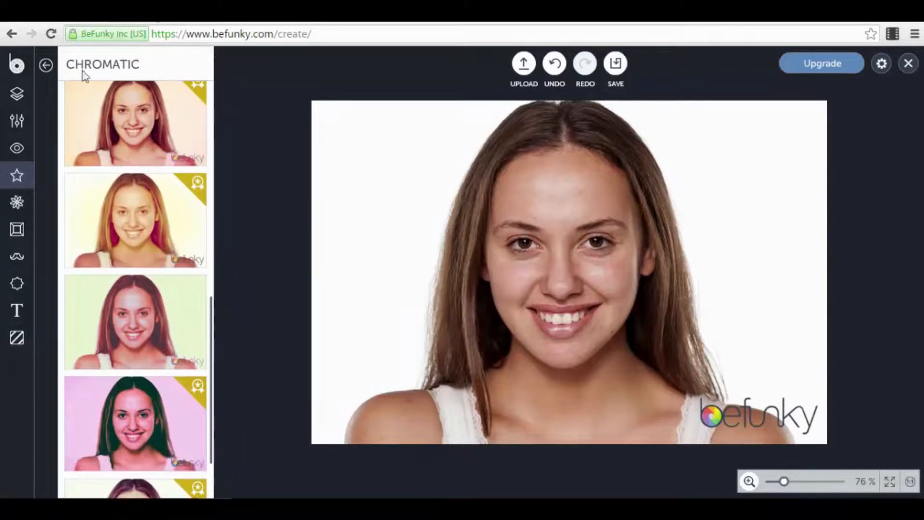
{"action": "scroll", "coordinate": [82, 109], "scroll_direction": "up", "scroll_amount": 1}
{"action": "scroll", "coordinate": [82, 109], "scroll_direction": "down", "scroll_amount": 3}
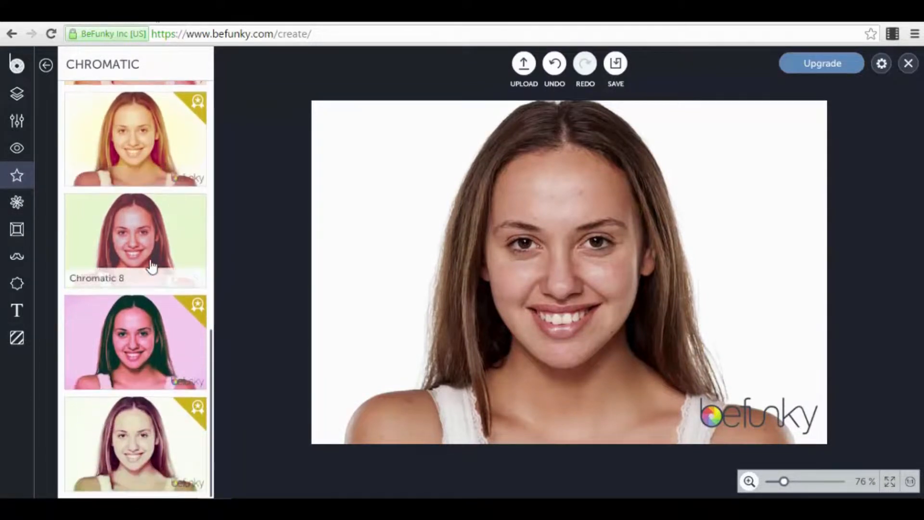
{"action": "left_click", "coordinate": [46, 65]}
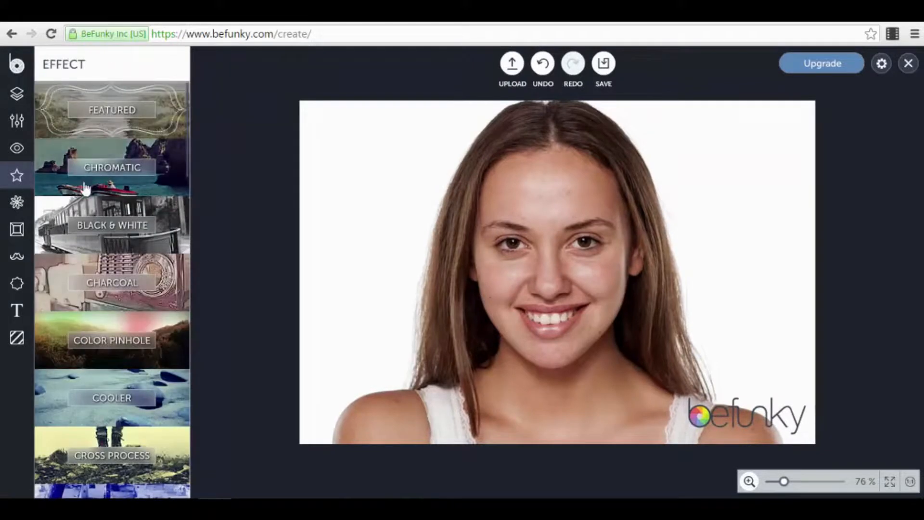
{"action": "left_click", "coordinate": [171, 214]}
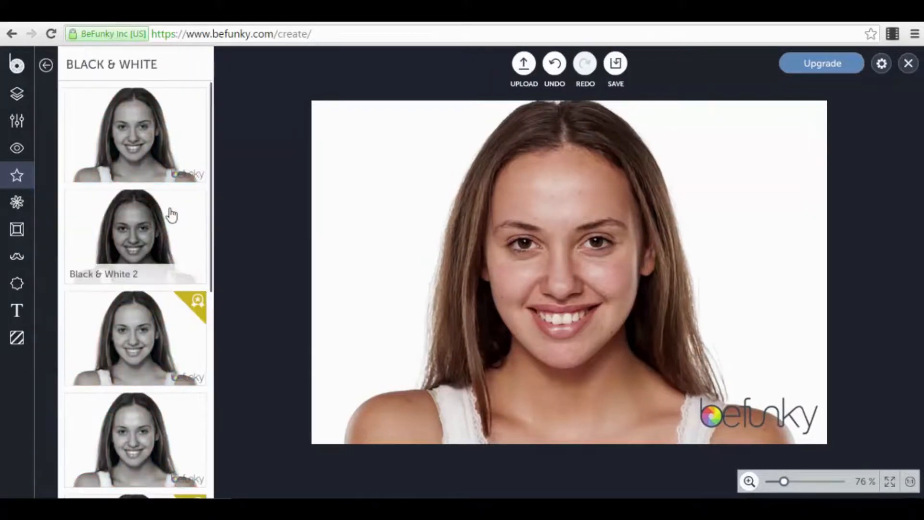
{"action": "left_click", "coordinate": [45, 65]}
- Browse the Grunge and Holga Art presets, then show the Artsy categories
{"action": "scroll", "coordinate": [121, 216], "scroll_direction": "down", "scroll_amount": 5}
{"action": "scroll", "coordinate": [128, 250], "scroll_direction": "down", "scroll_amount": 1}
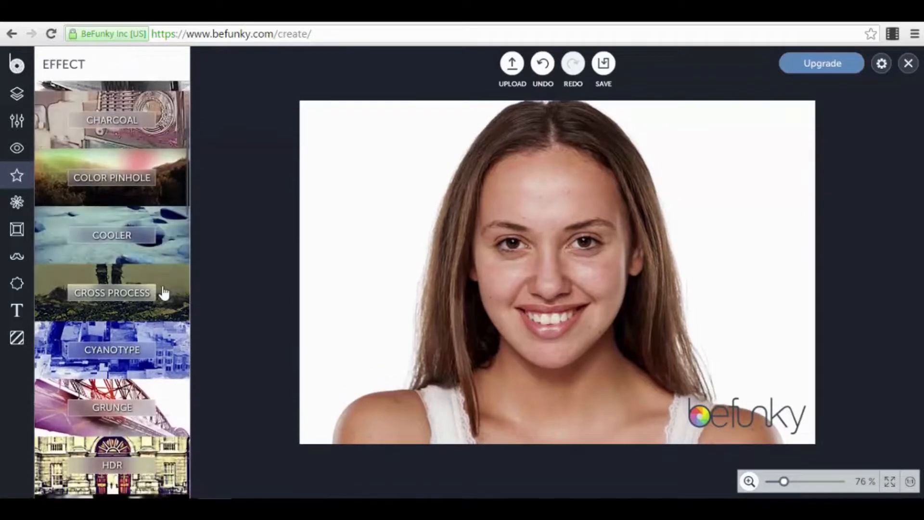
{"action": "scroll", "coordinate": [167, 323], "scroll_direction": "down", "scroll_amount": 4}
{"action": "left_click", "coordinate": [161, 309]}
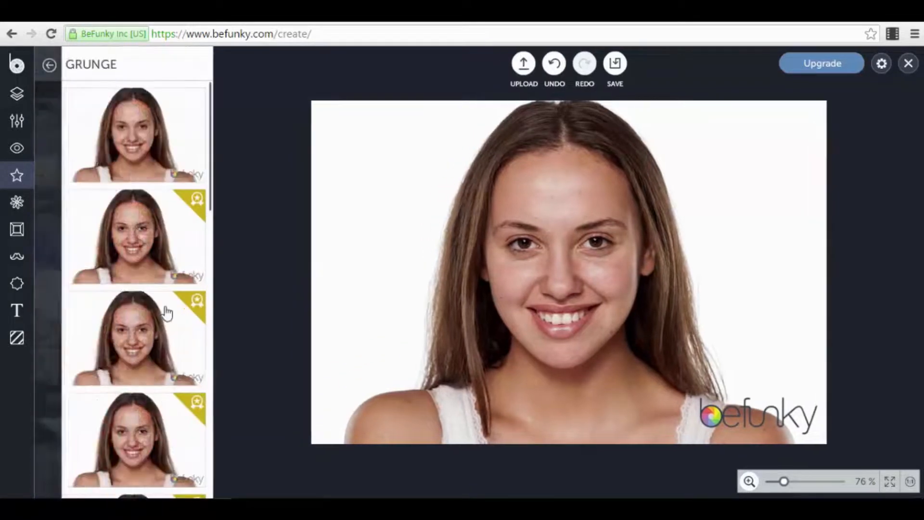
{"action": "left_click", "coordinate": [46, 64]}
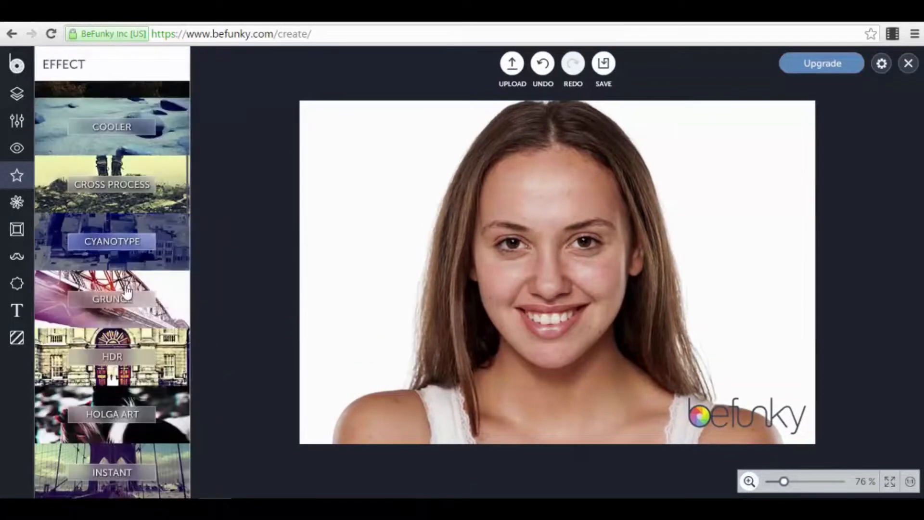
{"action": "scroll", "coordinate": [130, 296], "scroll_direction": "down", "scroll_amount": 5}
{"action": "left_click", "coordinate": [174, 251]}
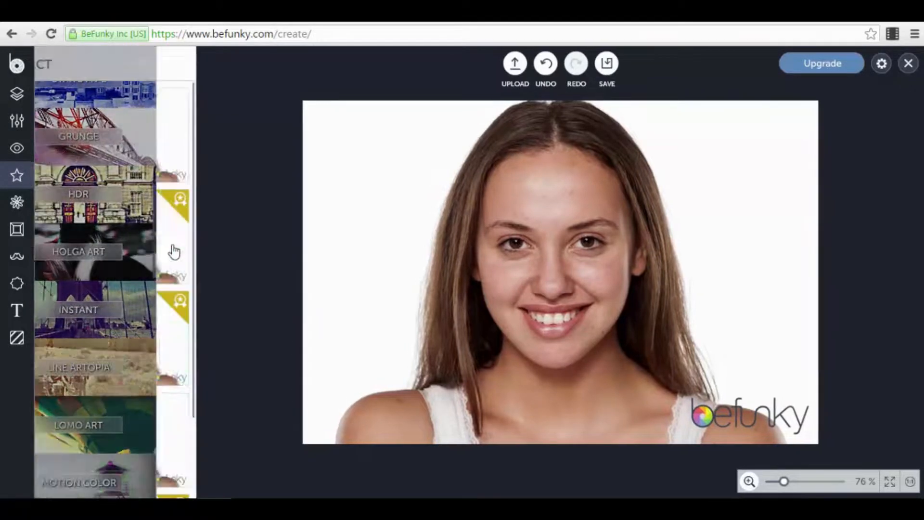
{"action": "scroll", "coordinate": [116, 186], "scroll_direction": "down", "scroll_amount": 2}
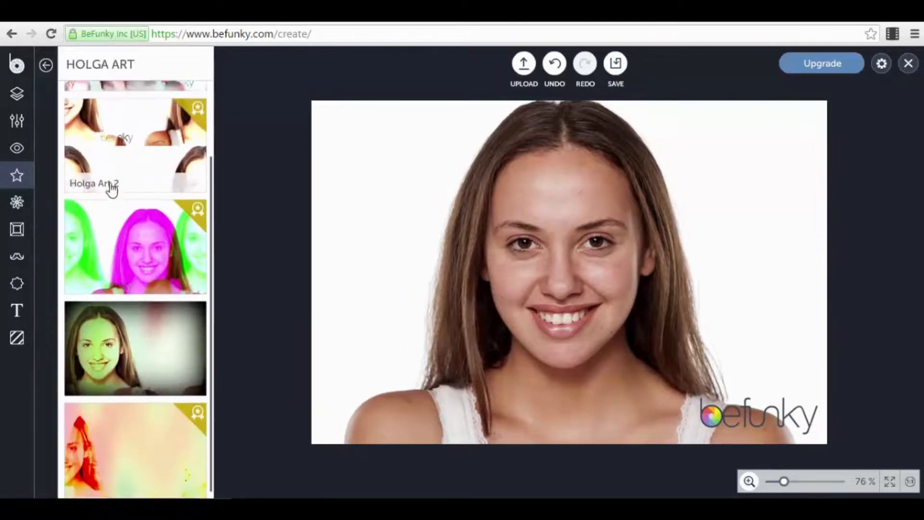
{"action": "left_click", "coordinate": [46, 64]}
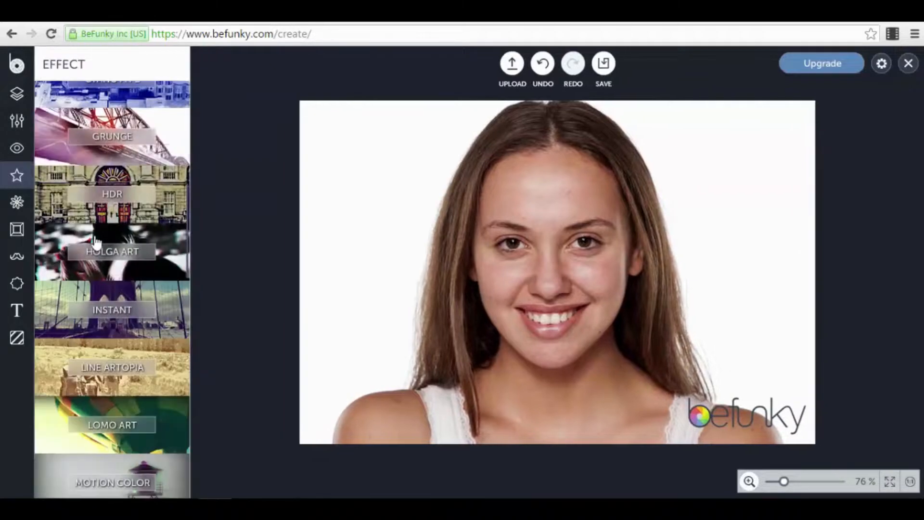
{"action": "scroll", "coordinate": [96, 247], "scroll_direction": "down", "scroll_amount": 3}
{"action": "scroll", "coordinate": [96, 247], "scroll_direction": "down", "scroll_amount": 1}
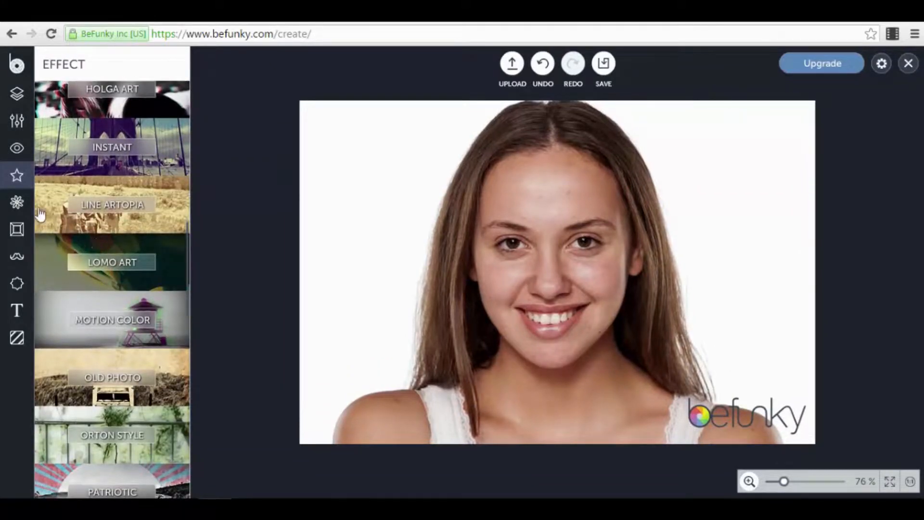
{"action": "left_click", "coordinate": [16, 202]}
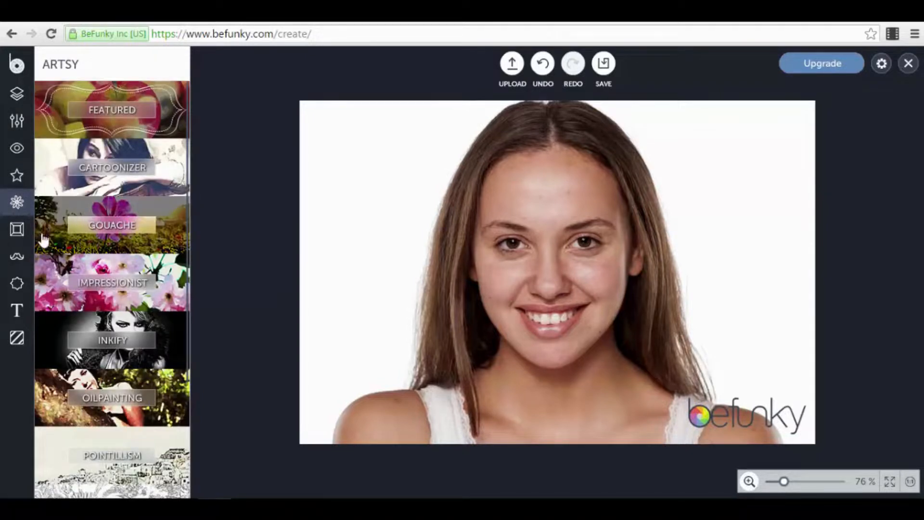
- Preview a Grunge frame around the photo, remove it, and show the Graphics library
{"action": "left_click", "coordinate": [18, 230]}
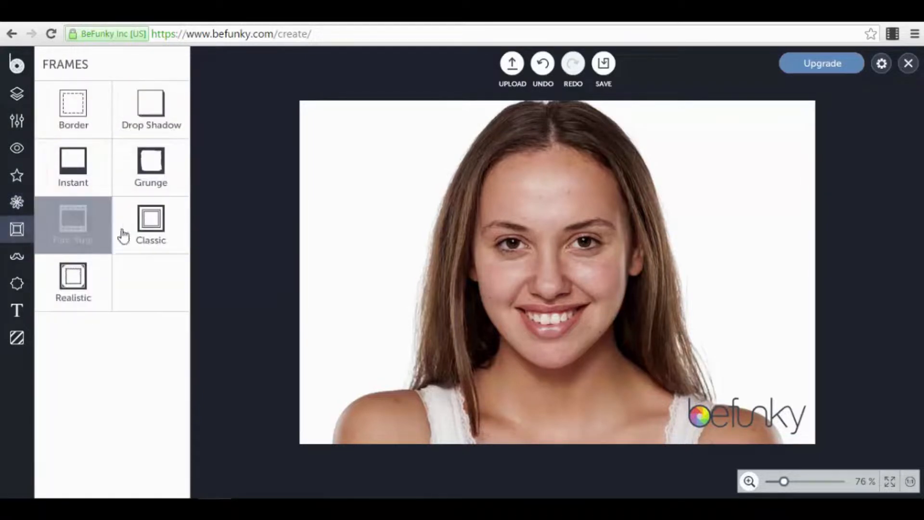
{"action": "left_click", "coordinate": [152, 179]}
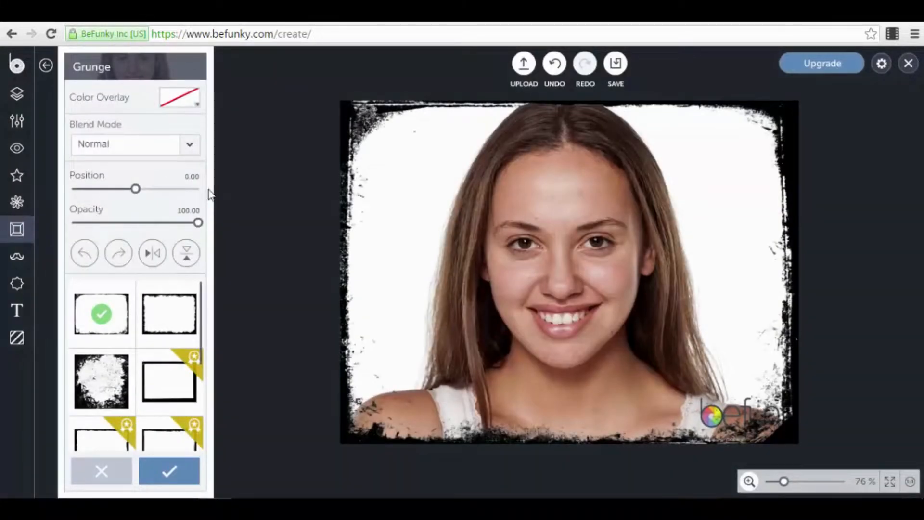
{"action": "left_click", "coordinate": [45, 66]}
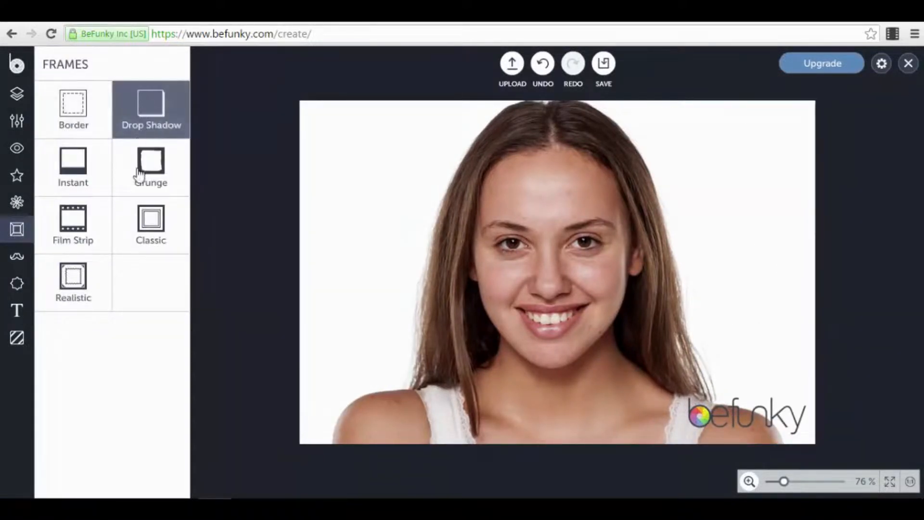
{"action": "left_click", "coordinate": [17, 262]}
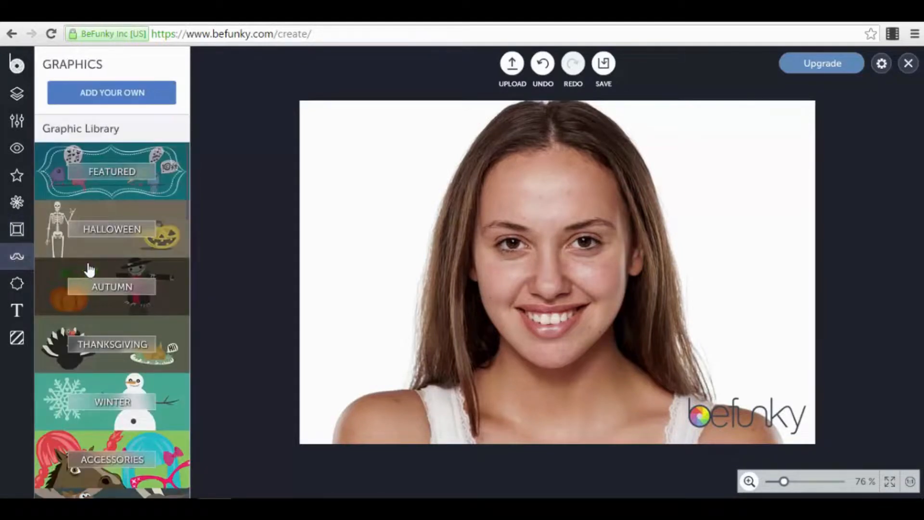
- Add the YES! sticker from Featured graphics, shrunk small in the portrait's upper-left corner
{"action": "left_click", "coordinate": [166, 187]}
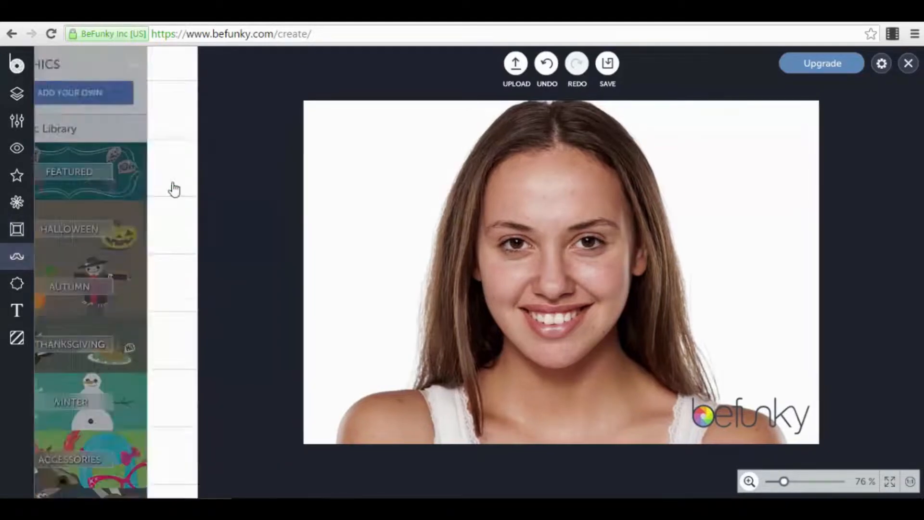
{"action": "left_click", "coordinate": [96, 109]}
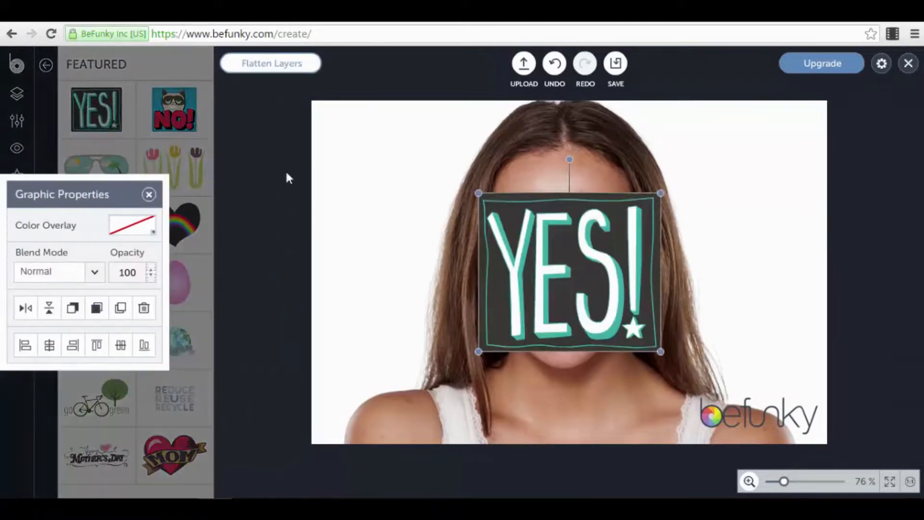
{"action": "left_click_drag", "start_coordinate": [610, 281], "coordinate": [464, 218]}
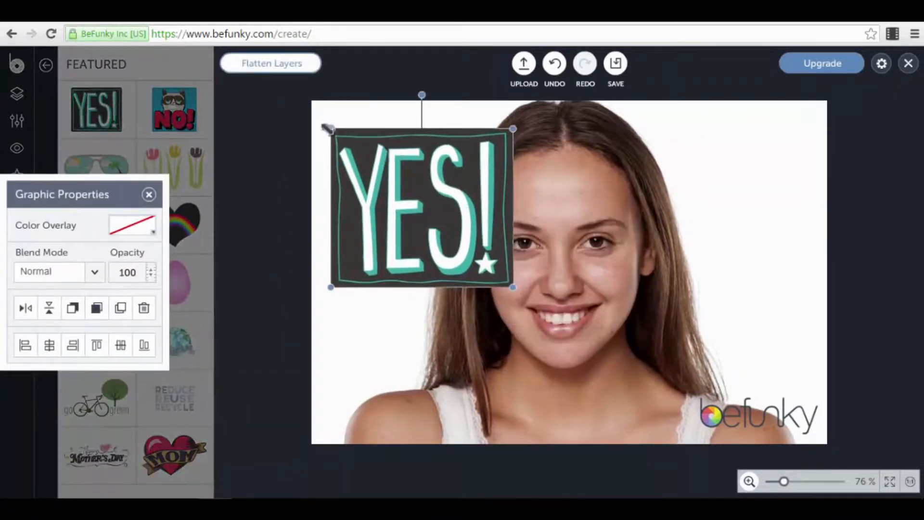
{"action": "left_click_drag", "start_coordinate": [332, 133], "coordinate": [383, 168]}
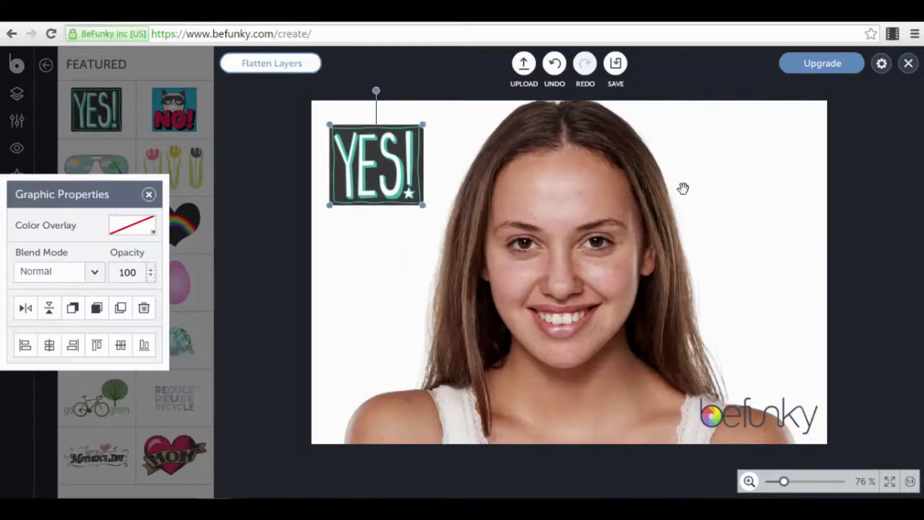
{"action": "left_click", "coordinate": [303, 248]}
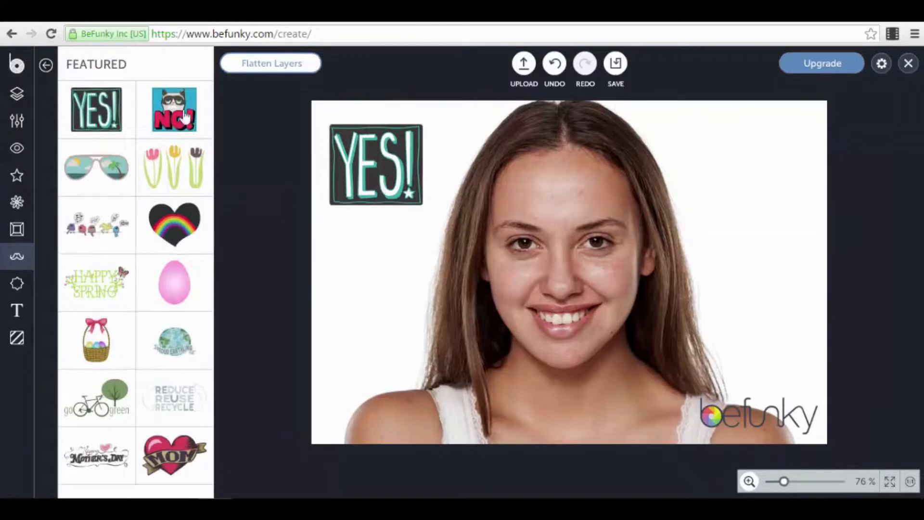
- Return to the graphics library and scroll through its categories
{"action": "left_click", "coordinate": [46, 66]}
{"action": "scroll", "coordinate": [125, 309], "scroll_direction": "down", "scroll_amount": 5}
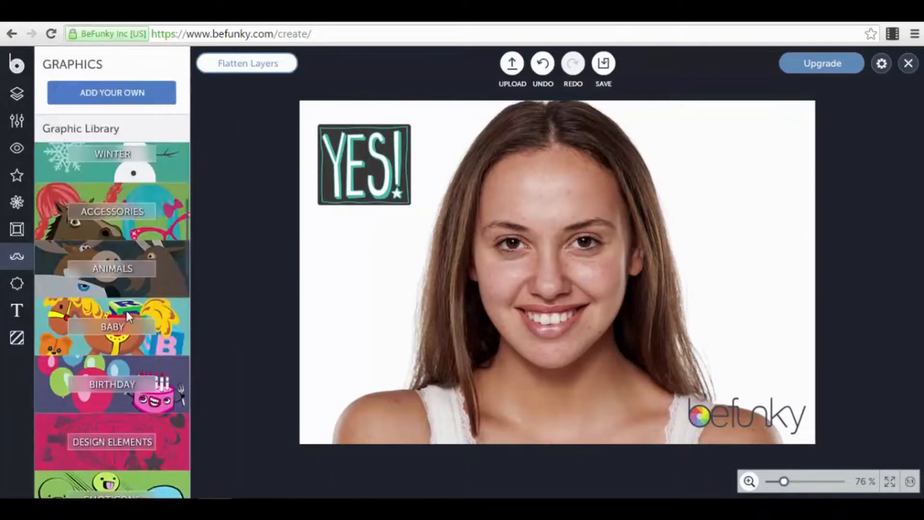
{"action": "scroll", "coordinate": [127, 313], "scroll_direction": "down", "scroll_amount": 15}
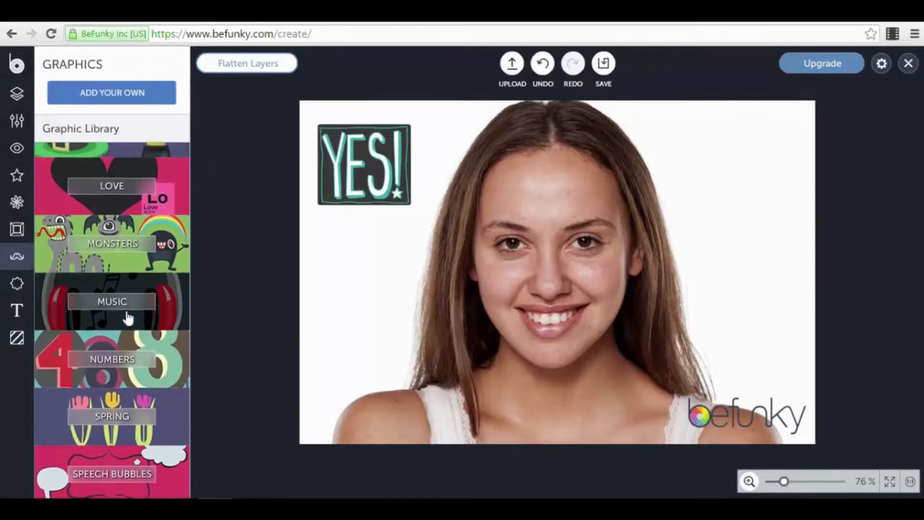
{"action": "scroll", "coordinate": [127, 313], "scroll_direction": "down", "scroll_amount": 5}
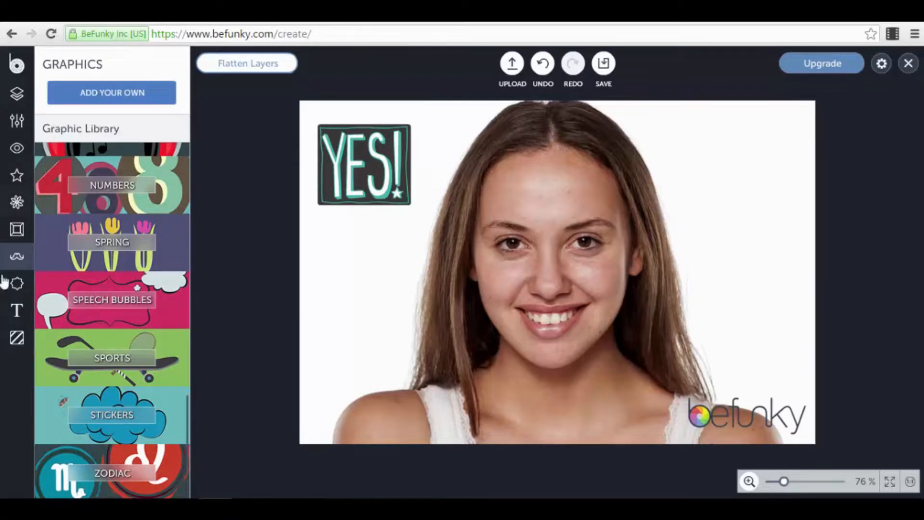
- Browse the Winter Holidays overlays
{"action": "left_click", "coordinate": [16, 284]}
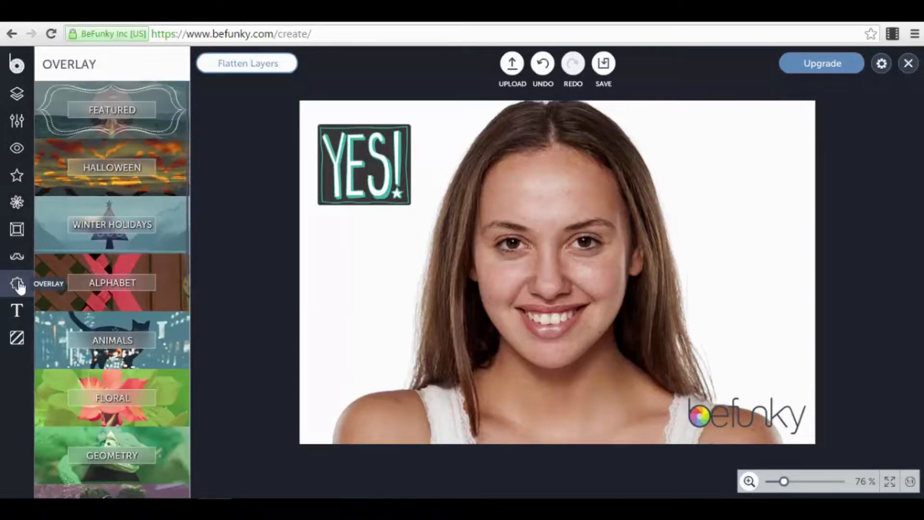
{"action": "left_click", "coordinate": [173, 229]}
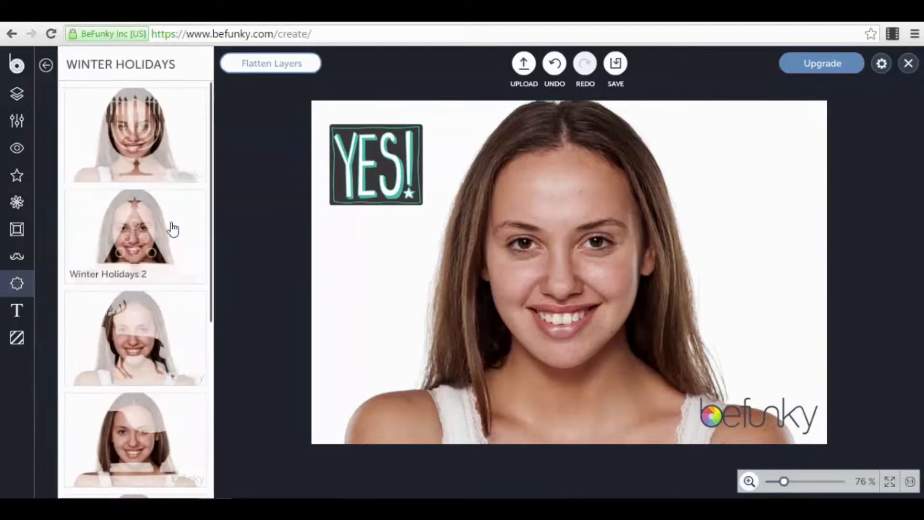
{"action": "scroll", "coordinate": [155, 374], "scroll_direction": "down", "scroll_amount": 2}
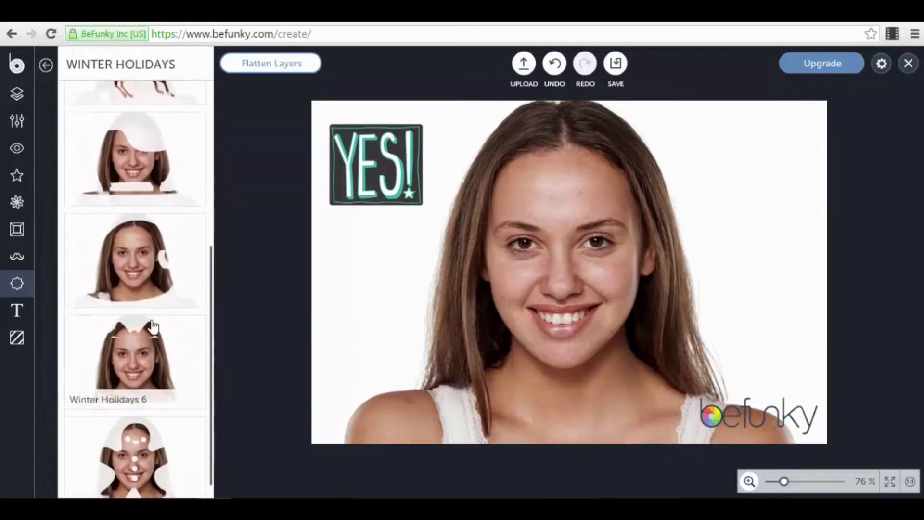
{"action": "scroll", "coordinate": [206, 171], "scroll_direction": "down", "scroll_amount": 4}
- Add a red text layer using the LUCKY text preset
{"action": "left_click", "coordinate": [21, 311]}
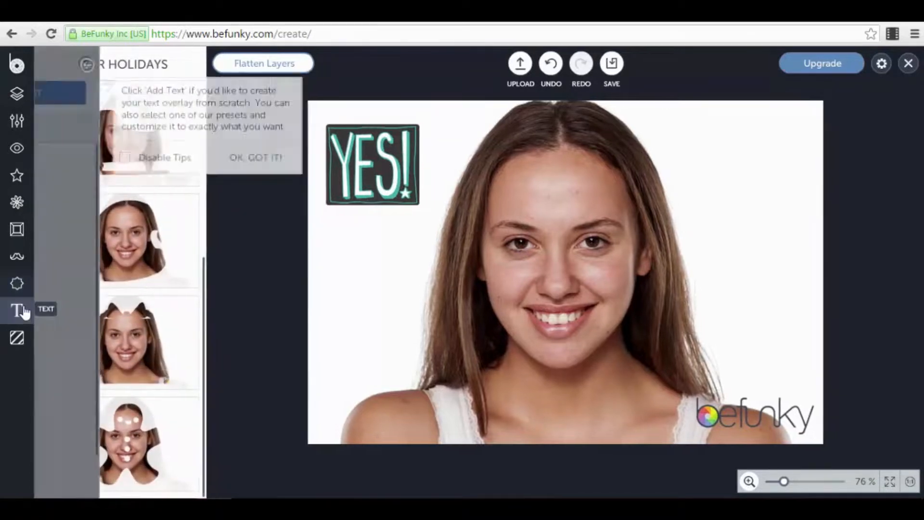
{"action": "scroll", "coordinate": [155, 269], "scroll_direction": "down", "scroll_amount": 1}
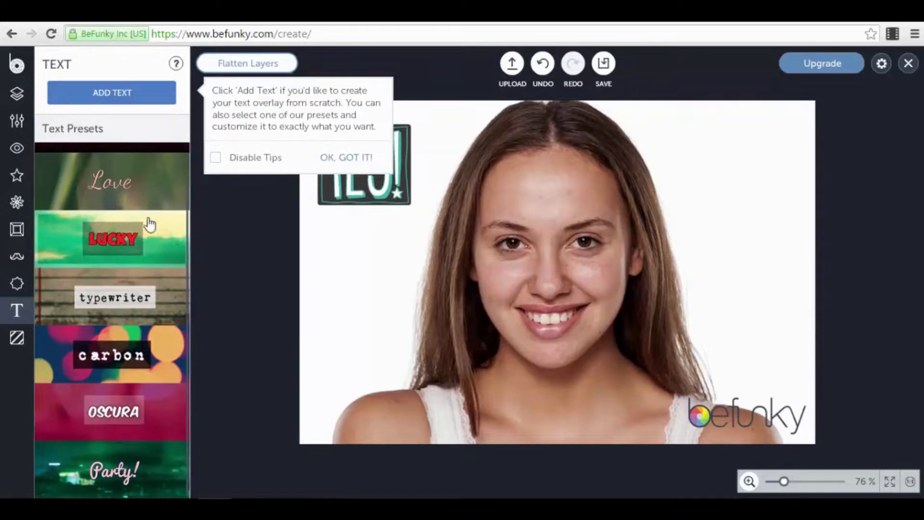
{"action": "left_click", "coordinate": [160, 249]}
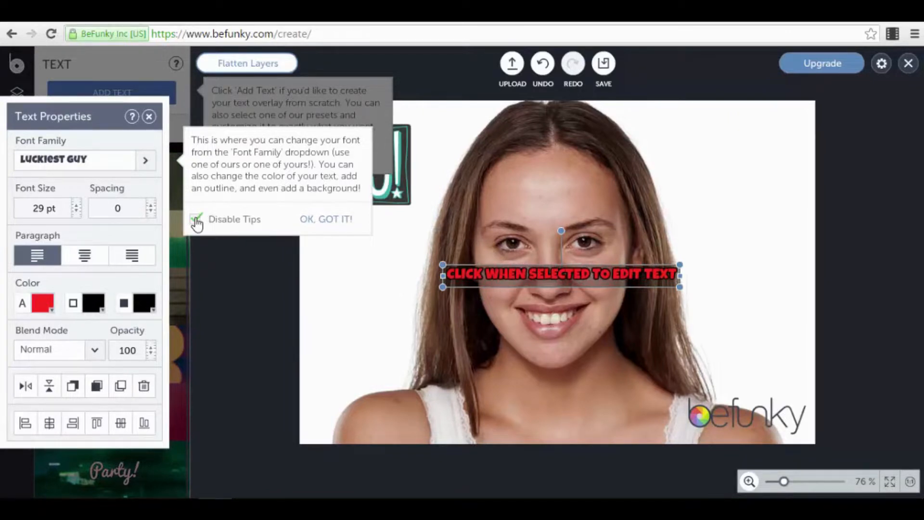
{"action": "left_click", "coordinate": [322, 219]}
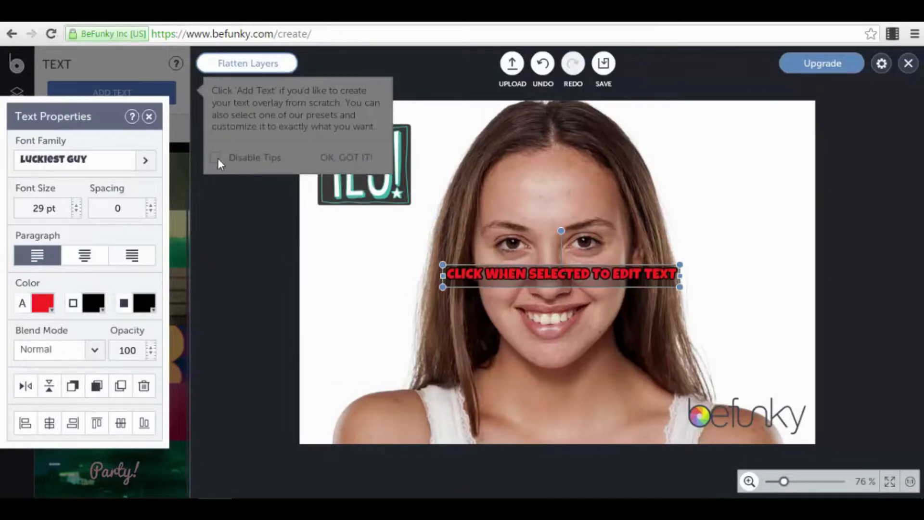
{"action": "left_click", "coordinate": [330, 224]}
- Move the red text near the portrait's bottom and disable future tips
{"action": "left_click_drag", "start_coordinate": [515, 283], "coordinate": [524, 422]}
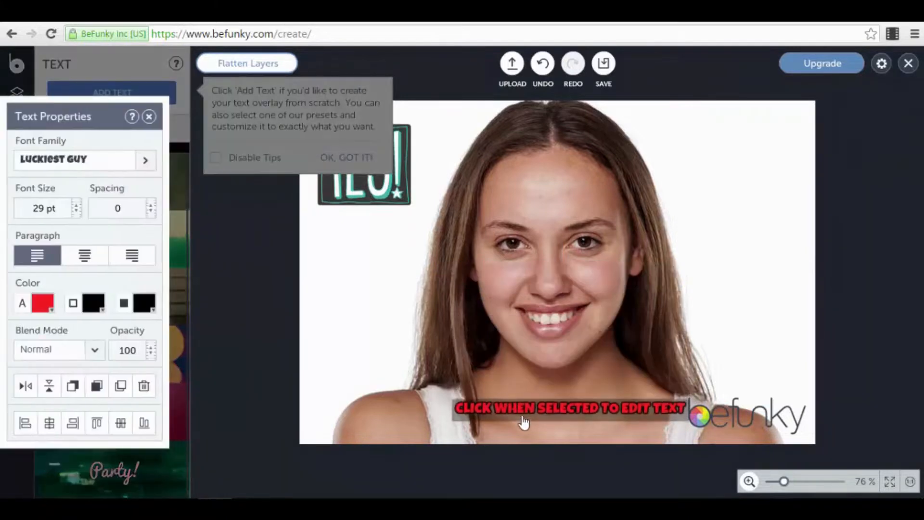
{"action": "left_click", "coordinate": [524, 421]}
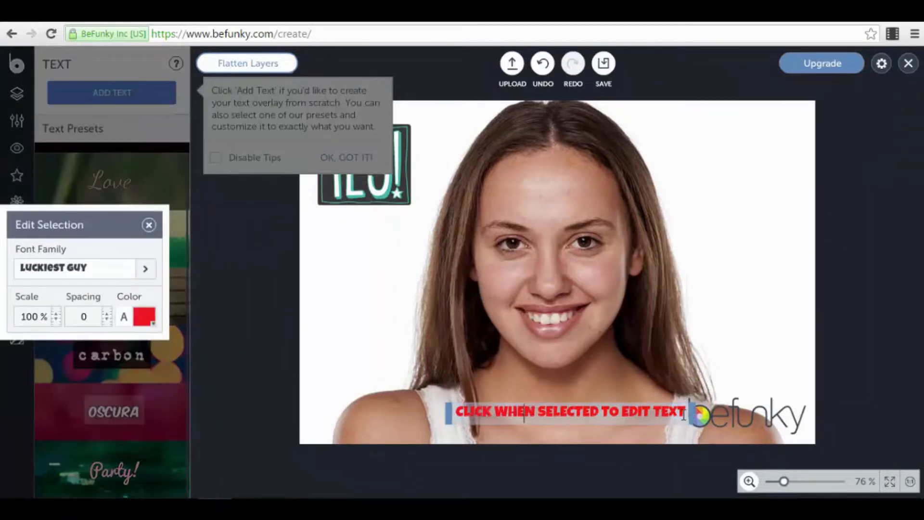
{"action": "left_click", "coordinate": [354, 320]}
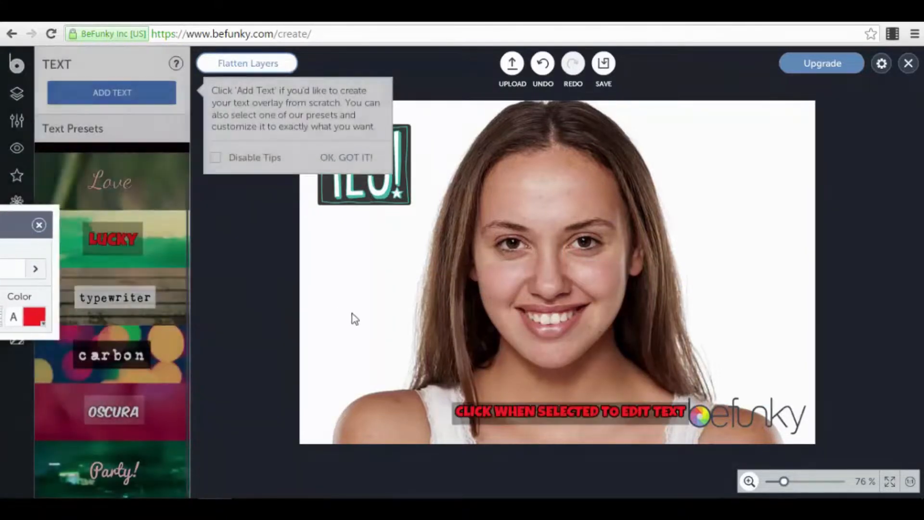
{"action": "left_click", "coordinate": [608, 412]}
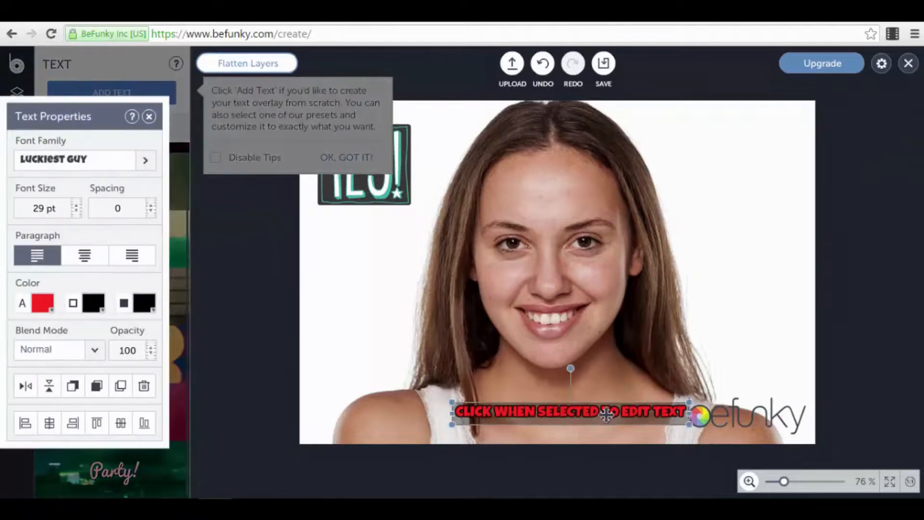
{"action": "left_click", "coordinate": [329, 299]}
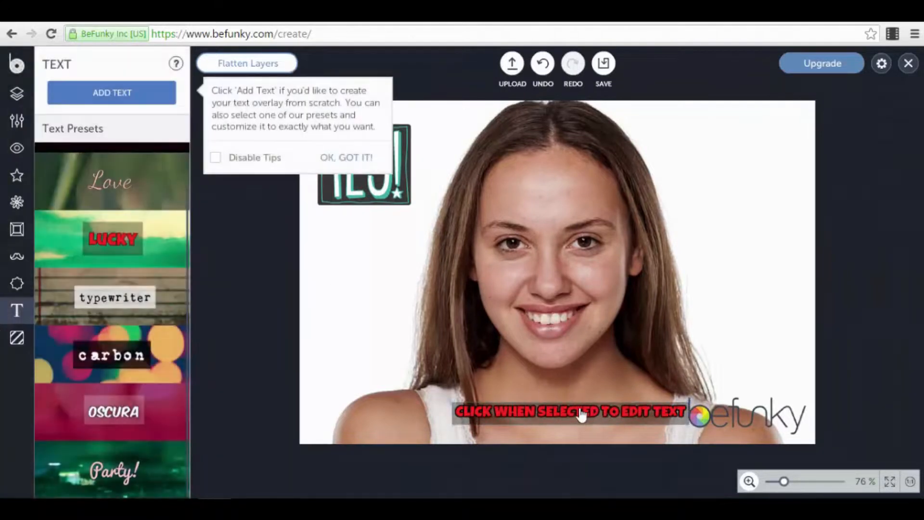
{"action": "left_click", "coordinate": [218, 159]}
{"action": "left_click", "coordinate": [362, 160]}
{"action": "left_click", "coordinate": [17, 341]}
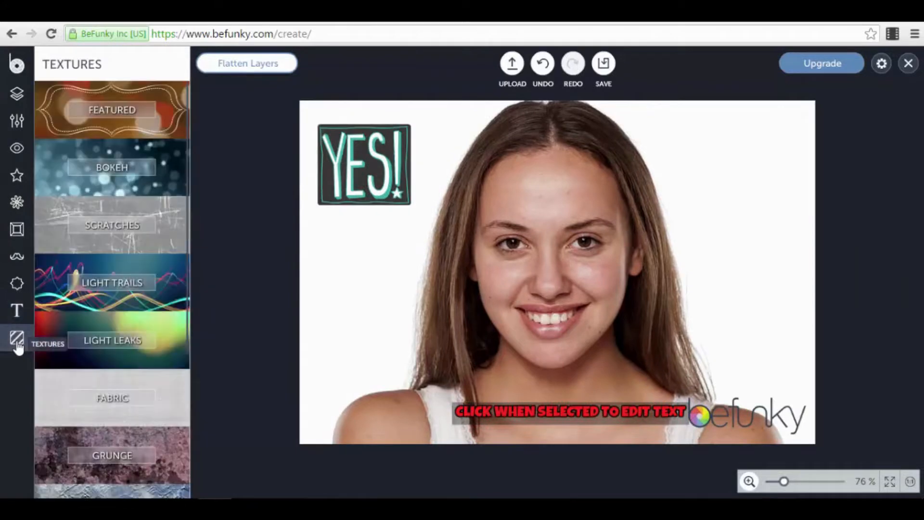
- In Light Trails textures, move the red text up onto the forehead
{"action": "left_click", "coordinate": [164, 282]}
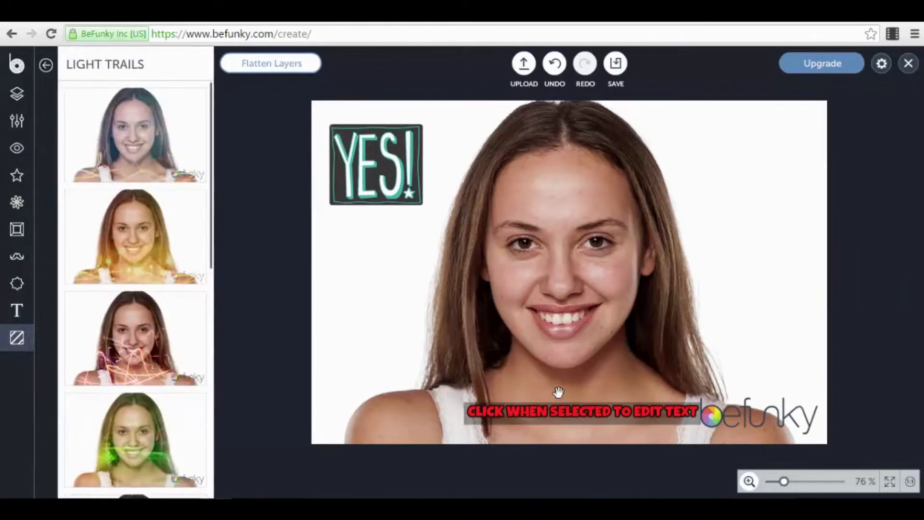
{"action": "left_click_drag", "start_coordinate": [551, 418], "coordinate": [532, 224]}
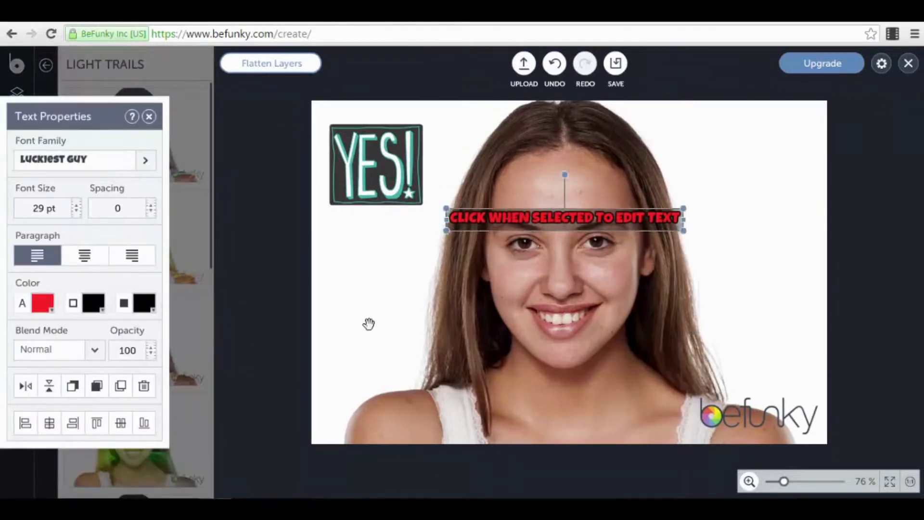
{"action": "left_click", "coordinate": [366, 323]}
{"action": "scroll", "coordinate": [161, 316], "scroll_direction": "down", "scroll_amount": 5}
{"action": "scroll", "coordinate": [163, 318], "scroll_direction": "down", "scroll_amount": 5}
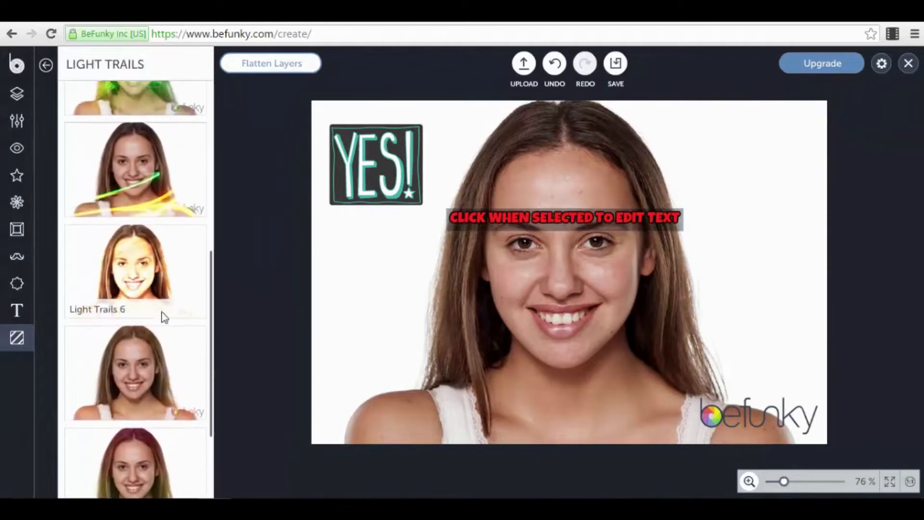
- Preview a Light Trails texture without applying it, then delete the red text layer
{"action": "left_click", "coordinate": [170, 445]}
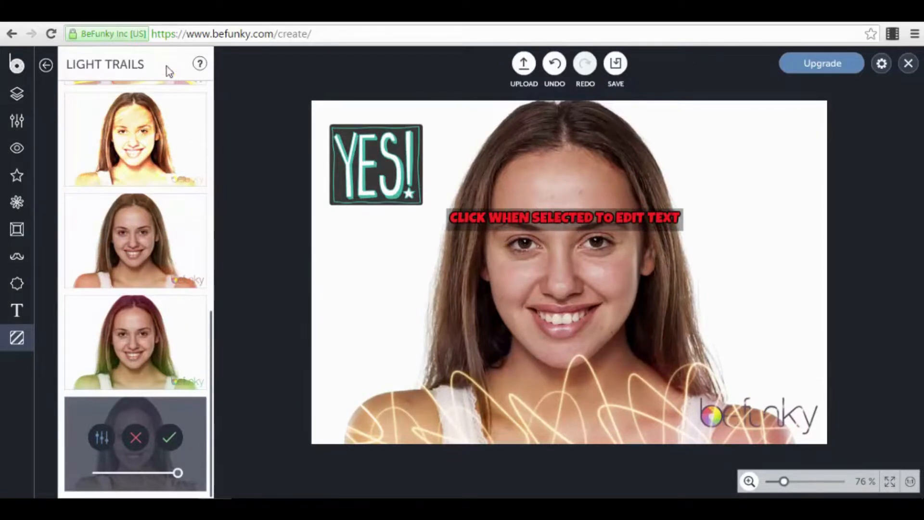
{"action": "left_click", "coordinate": [46, 65]}
{"action": "left_click", "coordinate": [549, 223]}
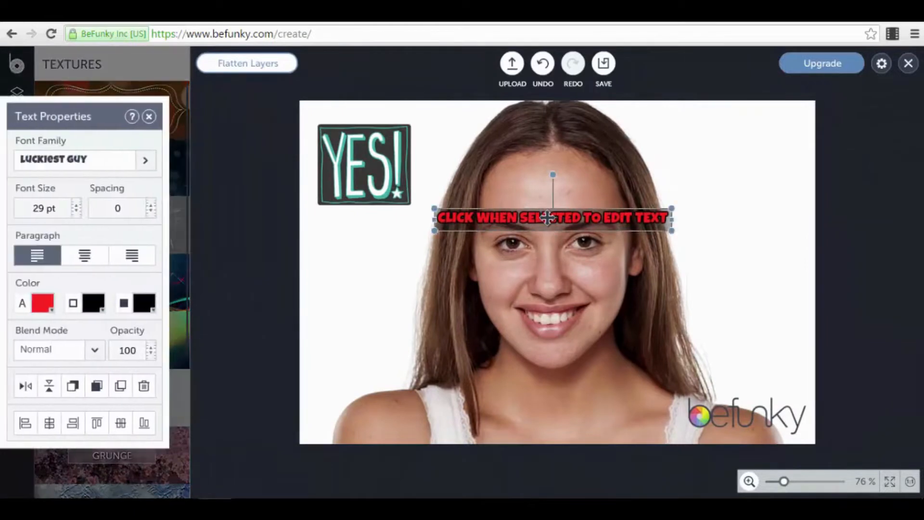
{"action": "key", "text": "Delete"}
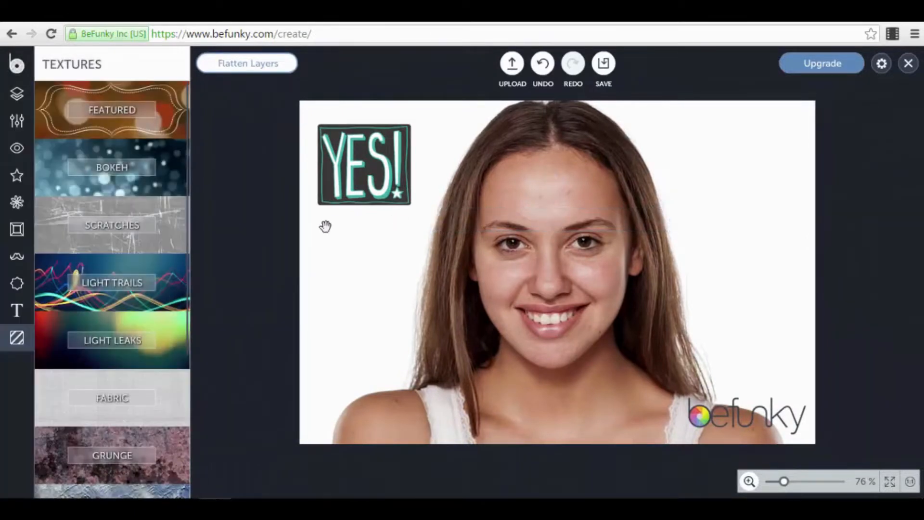